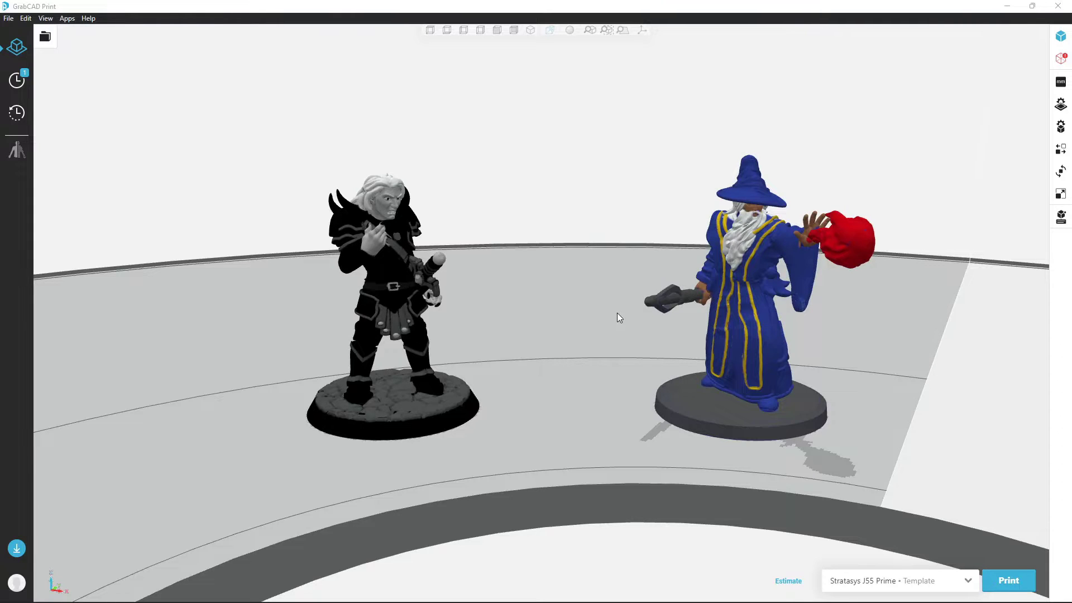
Orbit, pan and zoom the GrabCAD Print tray view around both figurines.
{"action": "right_click_drag", "start_coordinate": [618, 313], "coordinate": [464, 312]}
{"action": "middle_click_drag", "start_coordinate": [464, 311], "coordinate": [544, 290]}
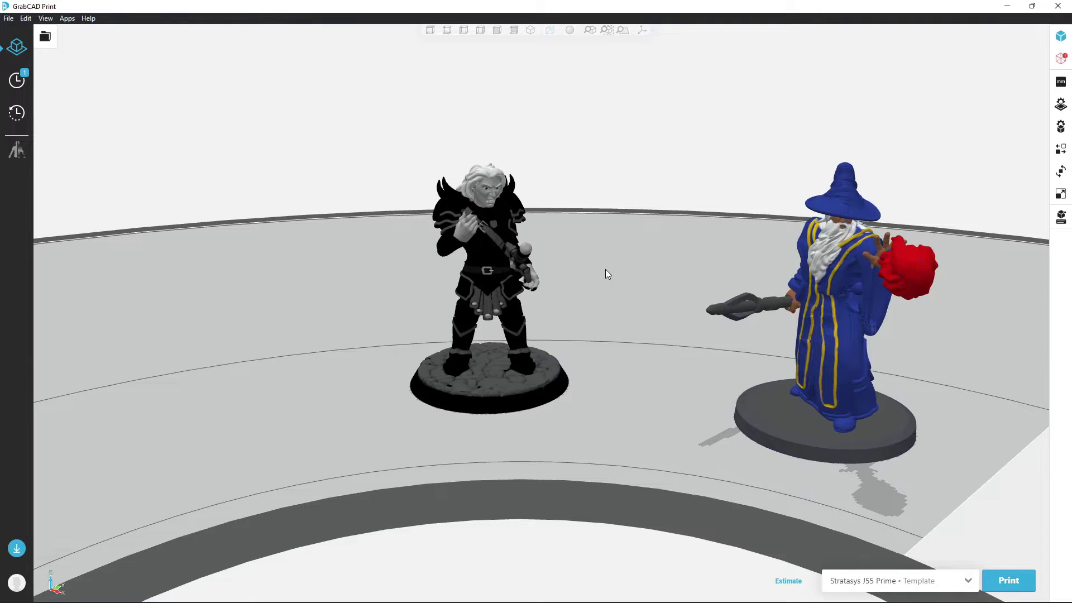
{"action": "scroll", "coordinate": [591, 254], "scroll_direction": "up", "scroll_amount": 6}
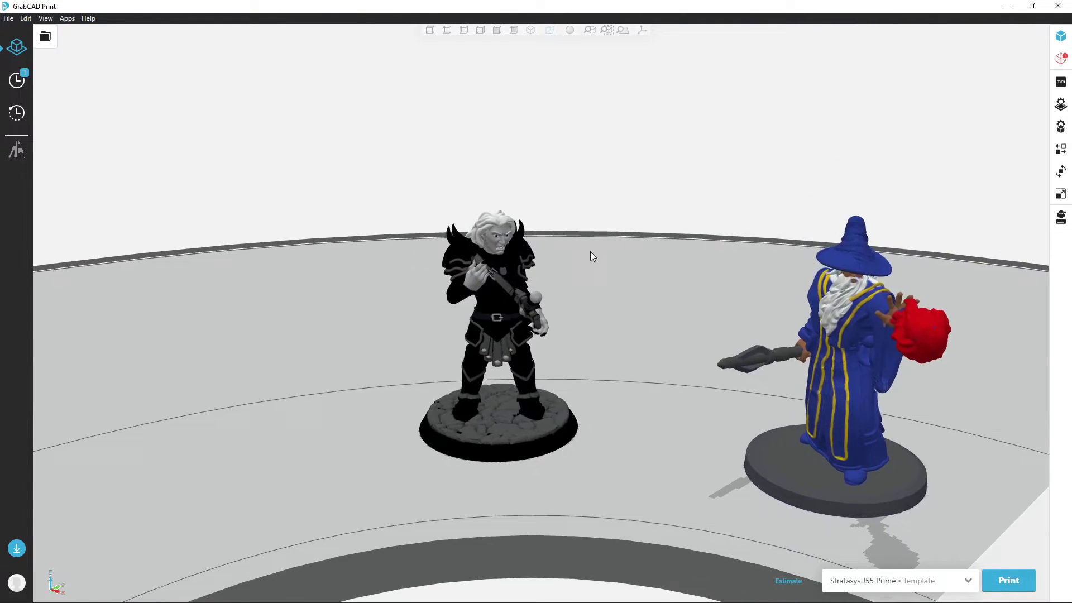
{"action": "right_click_drag", "start_coordinate": [654, 335], "coordinate": [606, 219]}
{"action": "scroll", "coordinate": [644, 231], "scroll_direction": "down", "scroll_amount": 2}
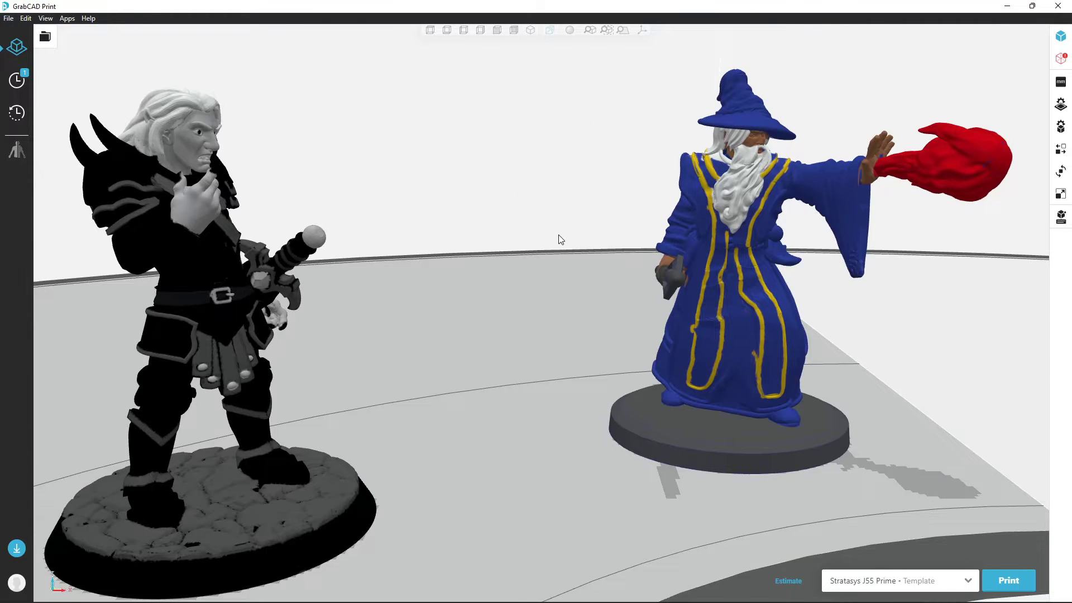
{"action": "scroll", "coordinate": [558, 235], "scroll_direction": "down", "scroll_amount": 2}
{"action": "scroll", "coordinate": [583, 248], "scroll_direction": "up", "scroll_amount": 3}
{"action": "scroll", "coordinate": [548, 256], "scroll_direction": "down", "scroll_amount": 1}
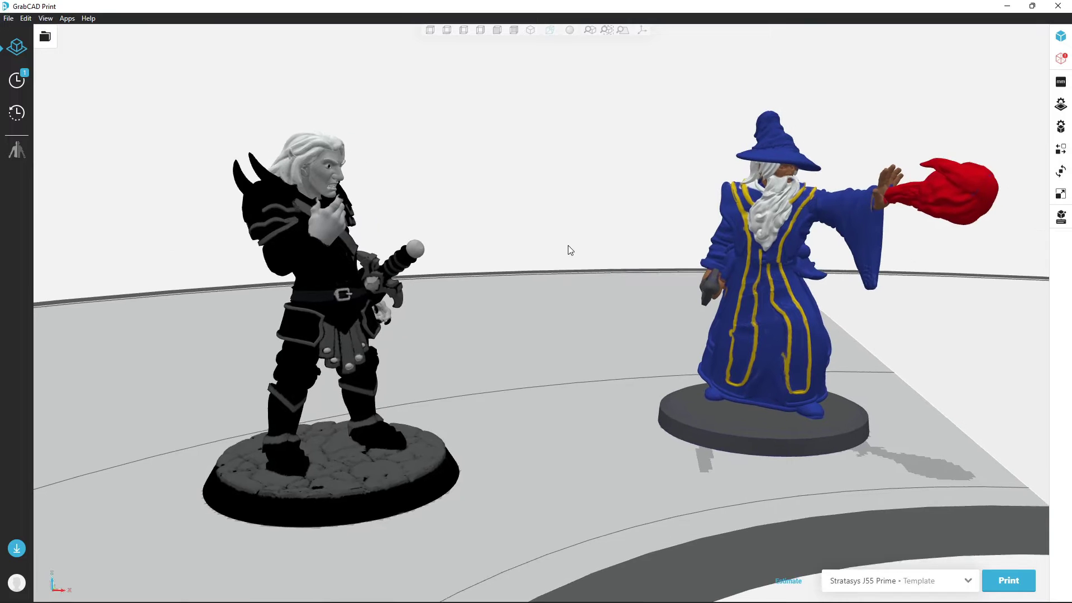
{"action": "scroll", "coordinate": [571, 249], "scroll_direction": "down", "scroll_amount": 1}
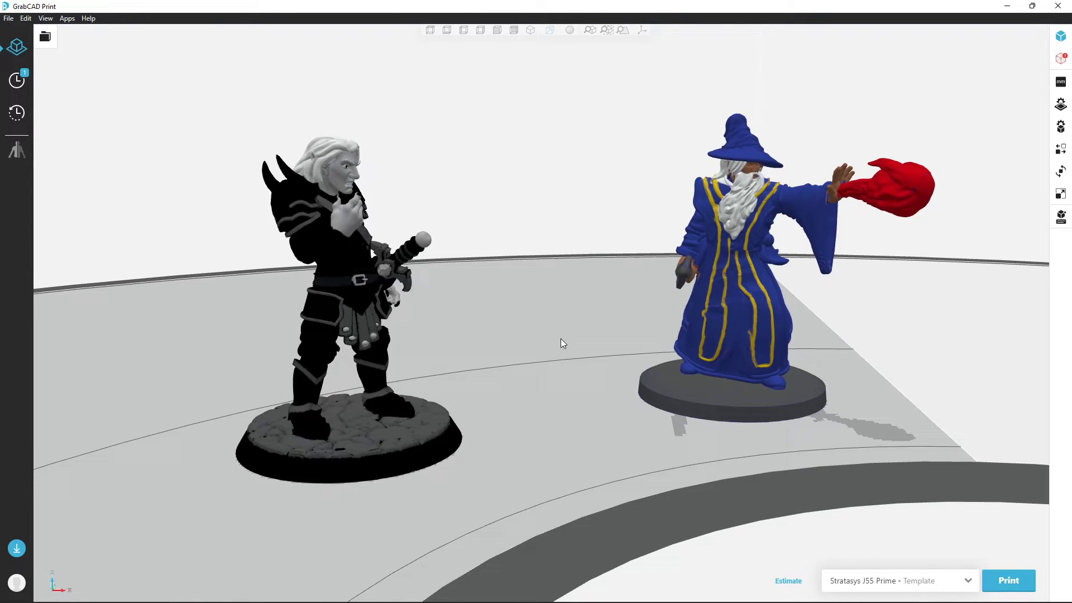
Glance at the browser, then orbit the tray to see the wizard from above and behind.
{"action": "left_click", "coordinate": [567, 590]}
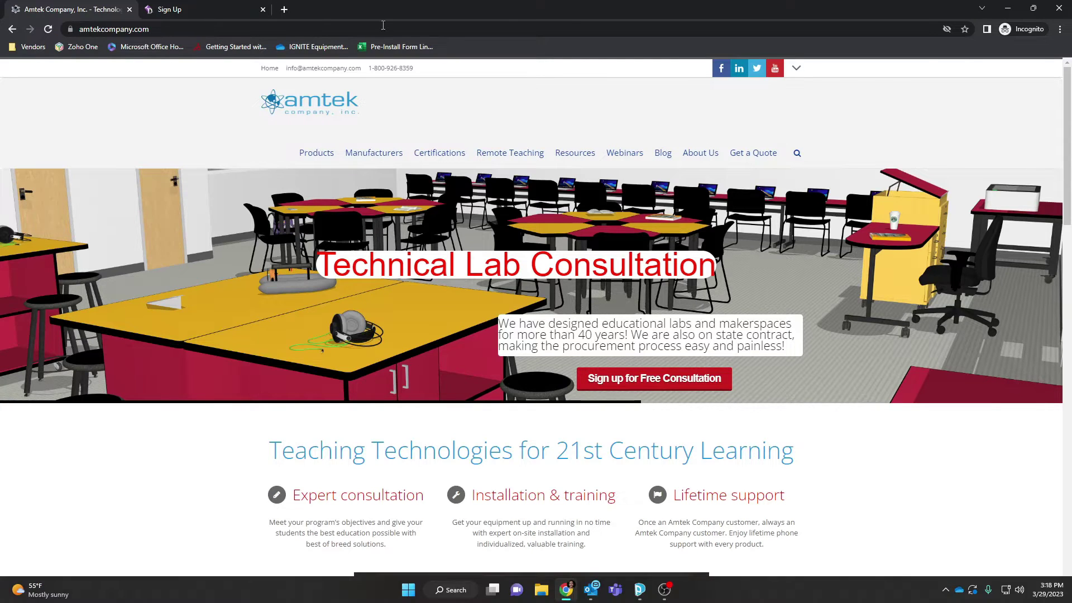
{"action": "key", "text": "alt+Tab"}
{"action": "right_click_drag", "start_coordinate": [515, 347], "coordinate": [527, 367]}
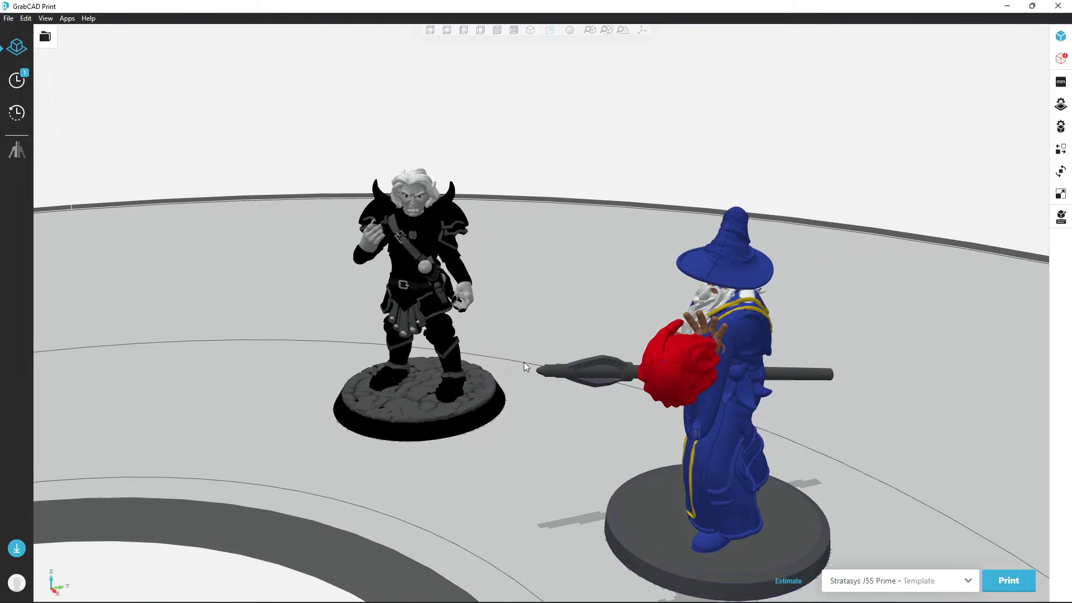
{"action": "right_click_drag", "start_coordinate": [487, 286], "coordinate": [694, 410]}
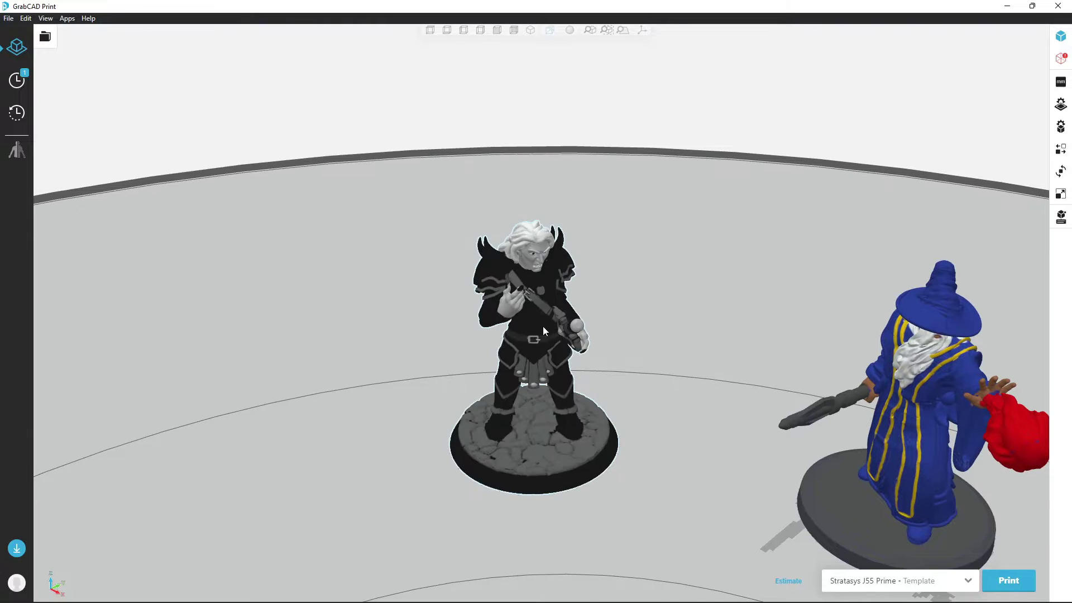
{"action": "middle_click_drag", "start_coordinate": [655, 352], "coordinate": [599, 356]}
{"action": "right_click_drag", "start_coordinate": [598, 356], "coordinate": [595, 337]}
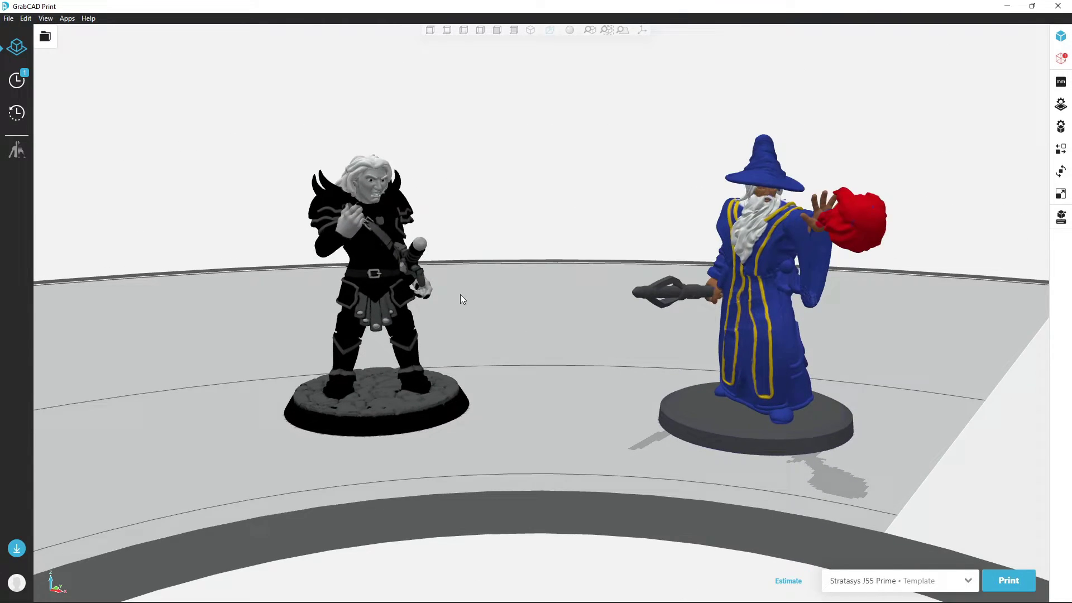
{"action": "scroll", "coordinate": [606, 346], "scroll_direction": "down", "scroll_amount": 2}
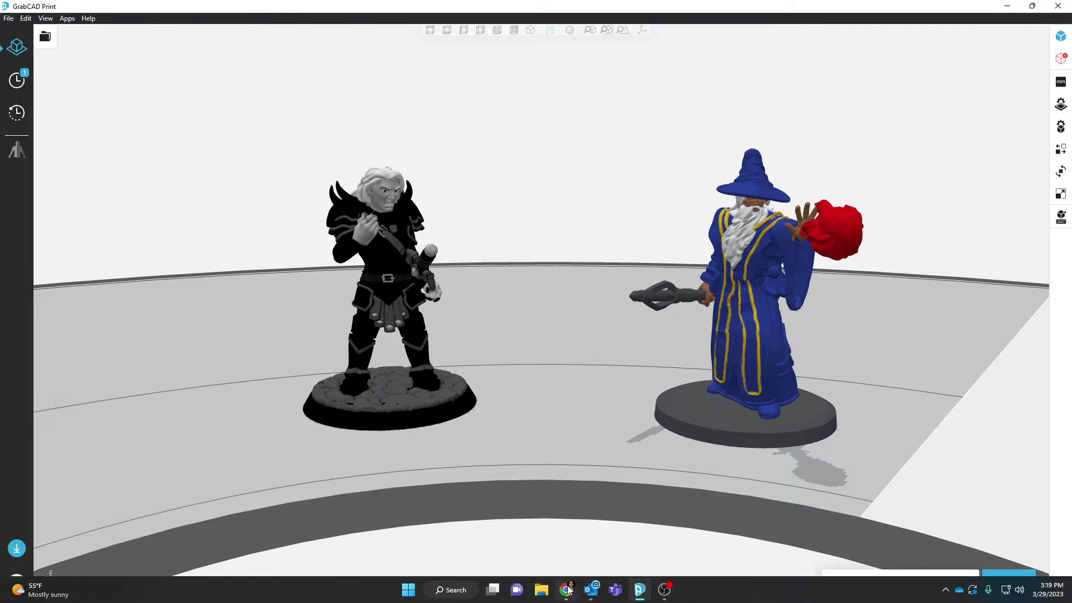
Open the DesktopHero character editor, log in with saved Chrome credentials and dismiss the TitanCraft pop-up.
{"action": "left_click", "coordinate": [584, 591]}
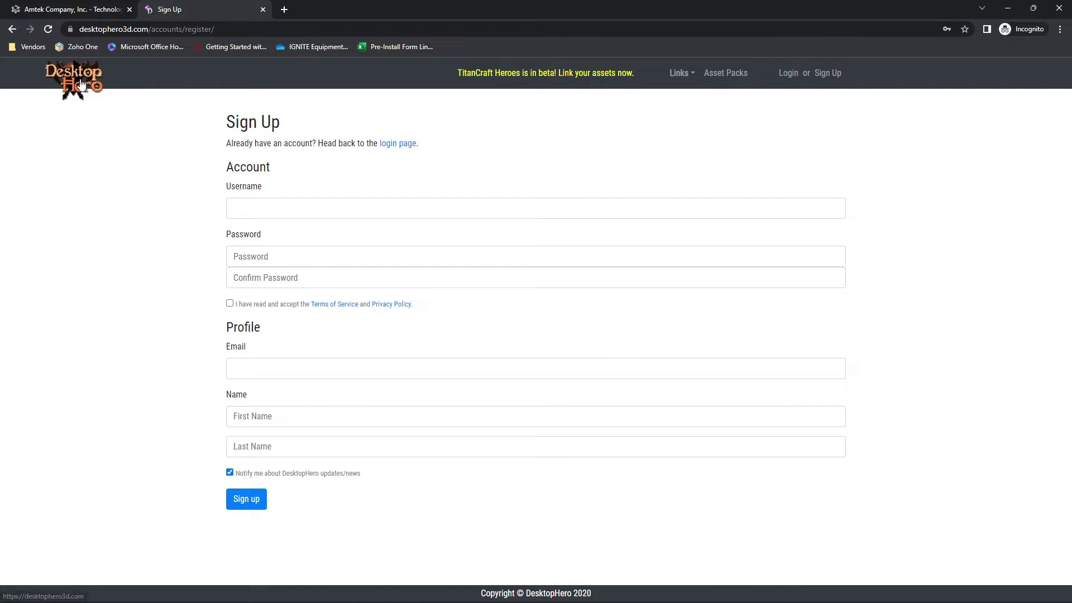
{"action": "left_click", "coordinate": [108, 87]}
{"action": "left_click", "coordinate": [710, 87]}
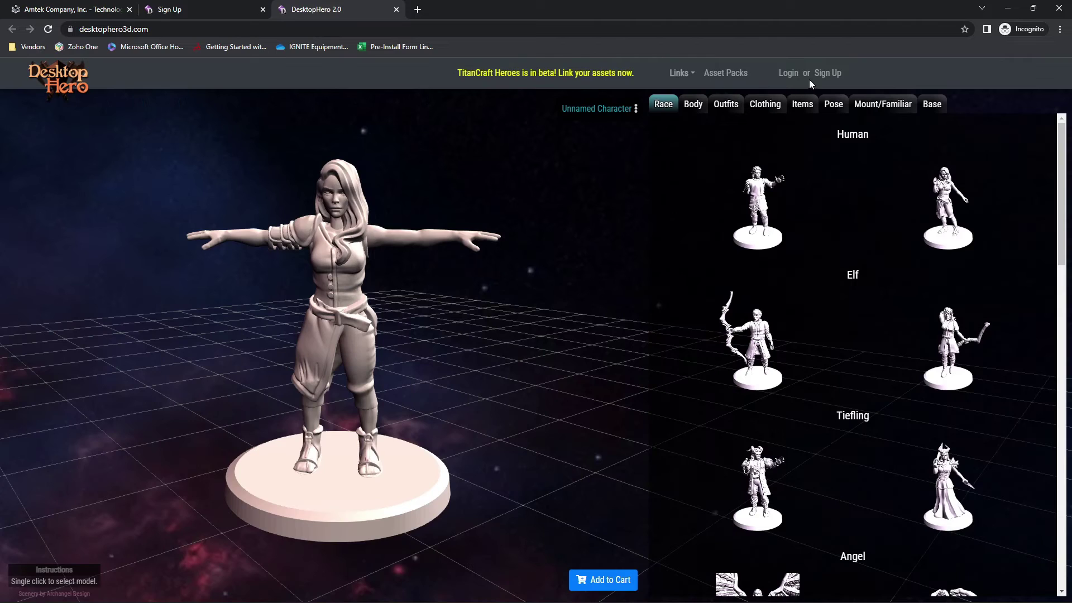
{"action": "left_click", "coordinate": [823, 74]}
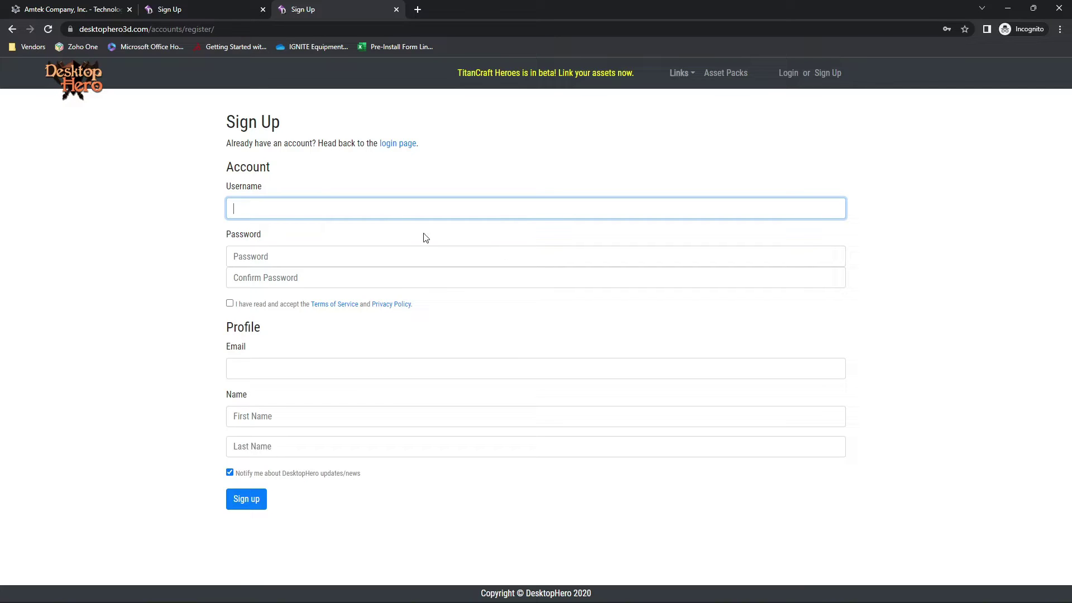
{"action": "left_click", "coordinate": [334, 217]}
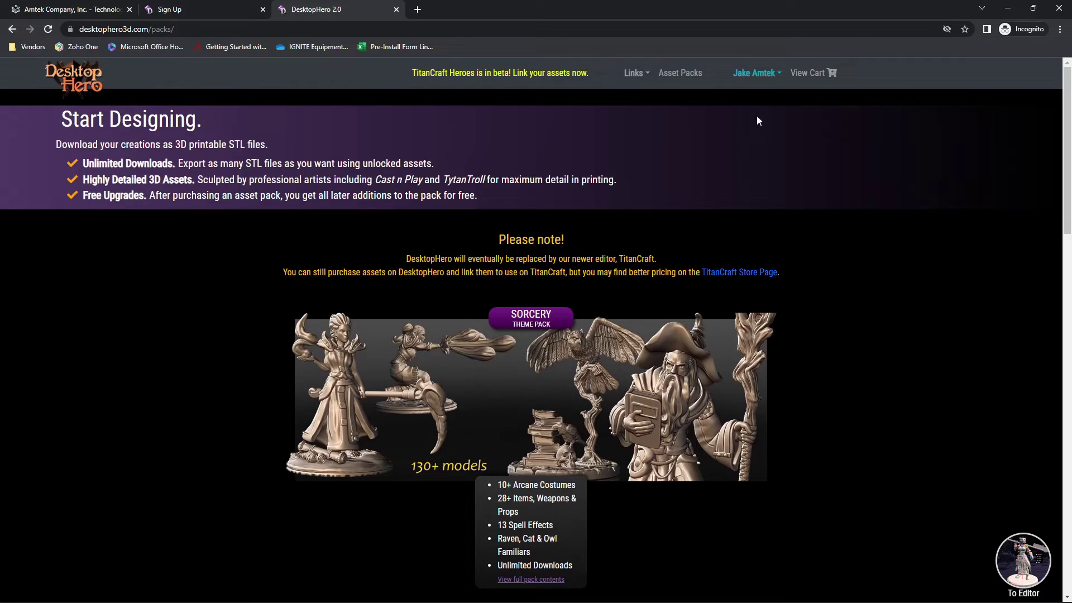
{"action": "left_click", "coordinate": [101, 72]}
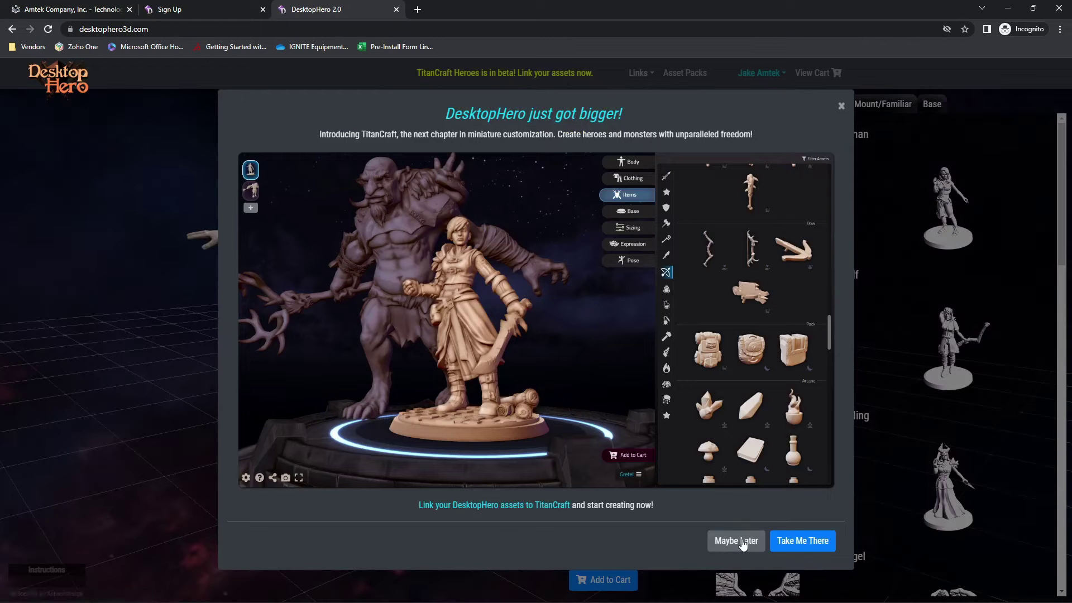
{"action": "left_click", "coordinate": [736, 540]}
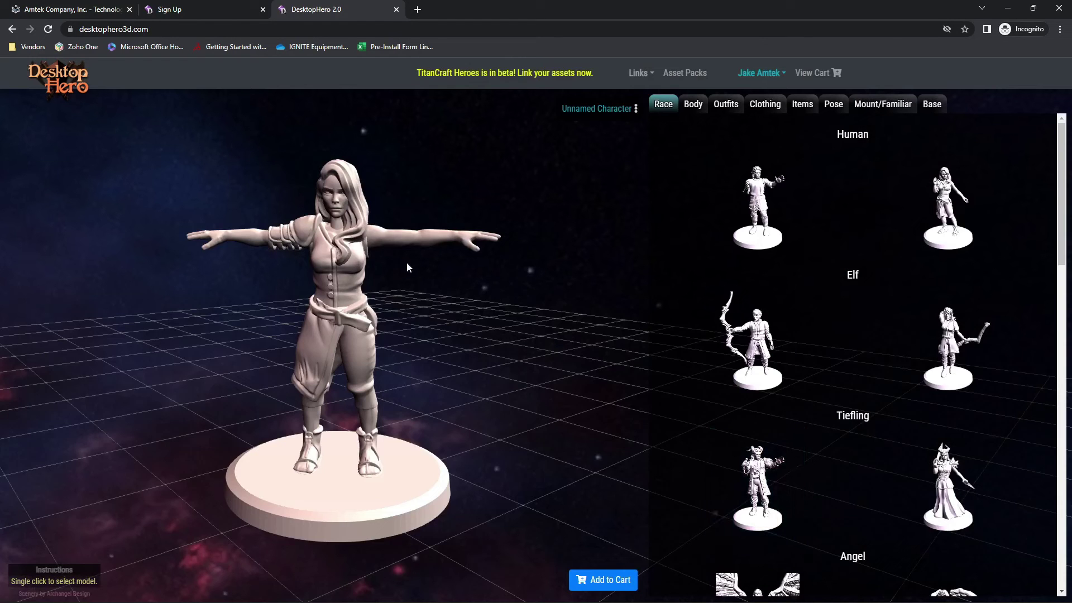
Build the bearded elf through the Body, Clothing and Race options, orbiting to check the pointing pose.
{"action": "left_click_drag", "start_coordinate": [303, 311], "coordinate": [461, 270]}
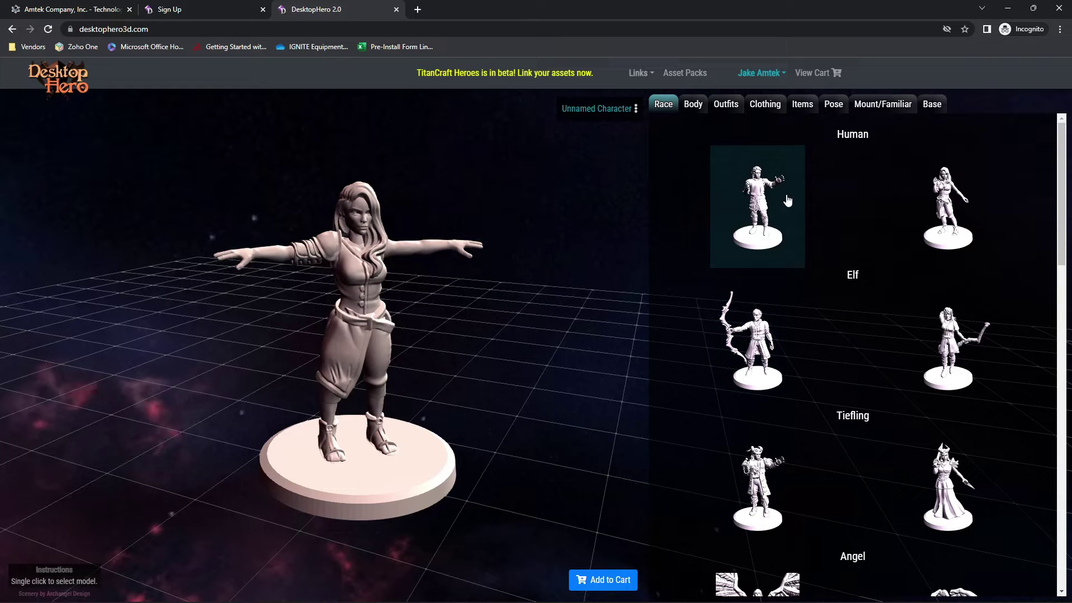
{"action": "left_click_drag", "start_coordinate": [544, 391], "coordinate": [477, 318]}
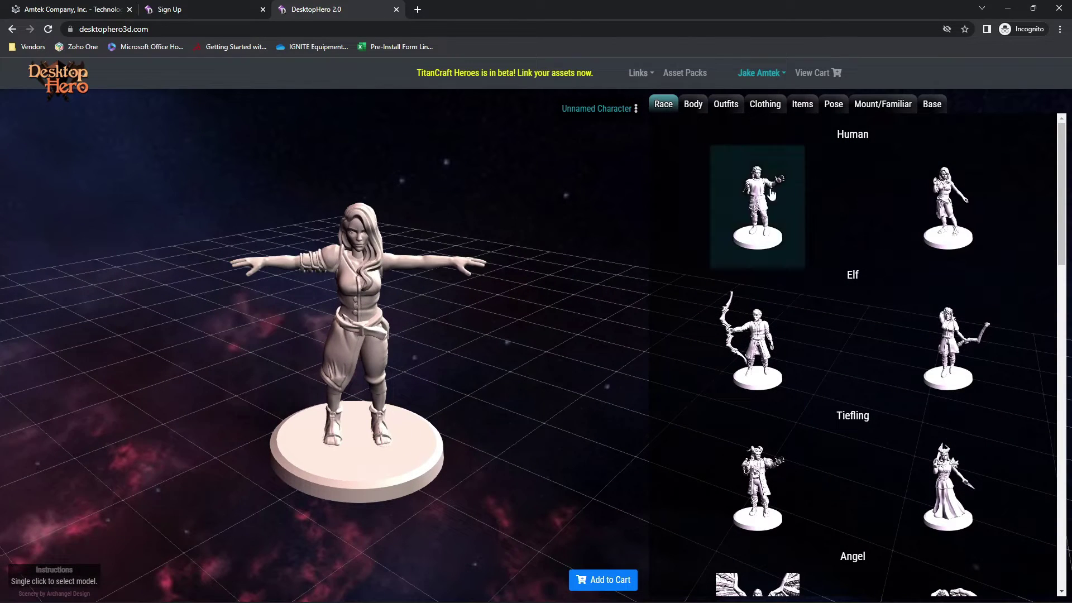
{"action": "left_click", "coordinate": [693, 104]}
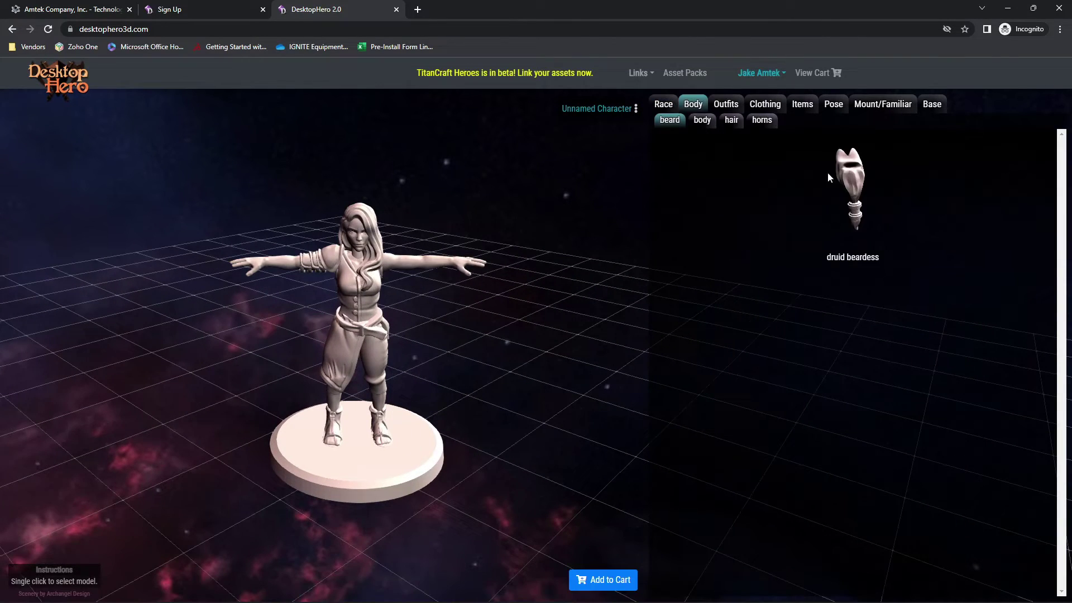
{"action": "left_click", "coordinate": [766, 104]}
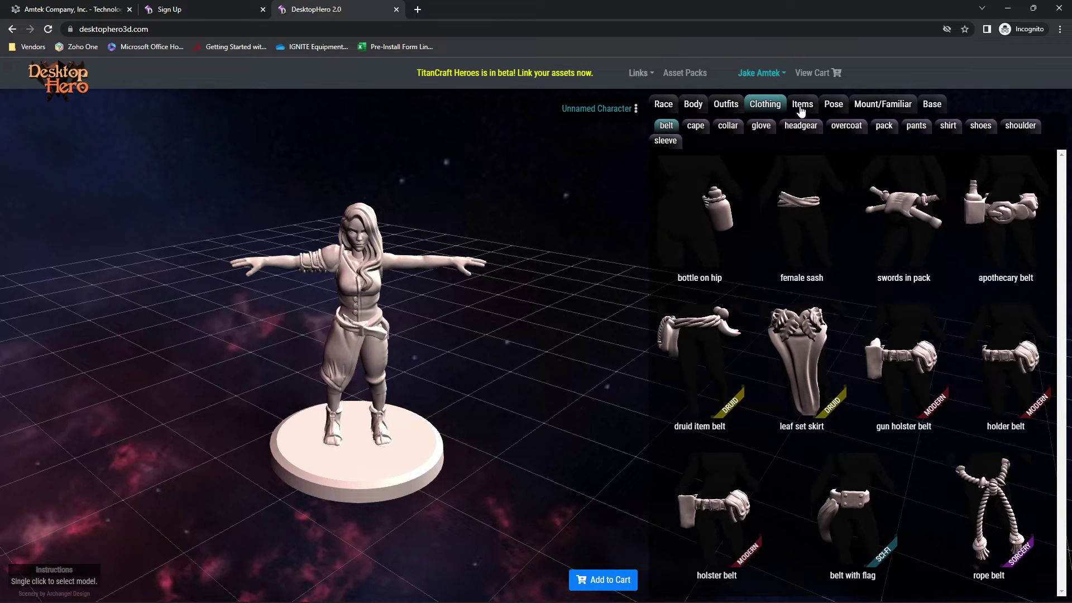
{"action": "left_click", "coordinate": [663, 104]}
{"action": "left_click_drag", "start_coordinate": [360, 321], "coordinate": [250, 369]}
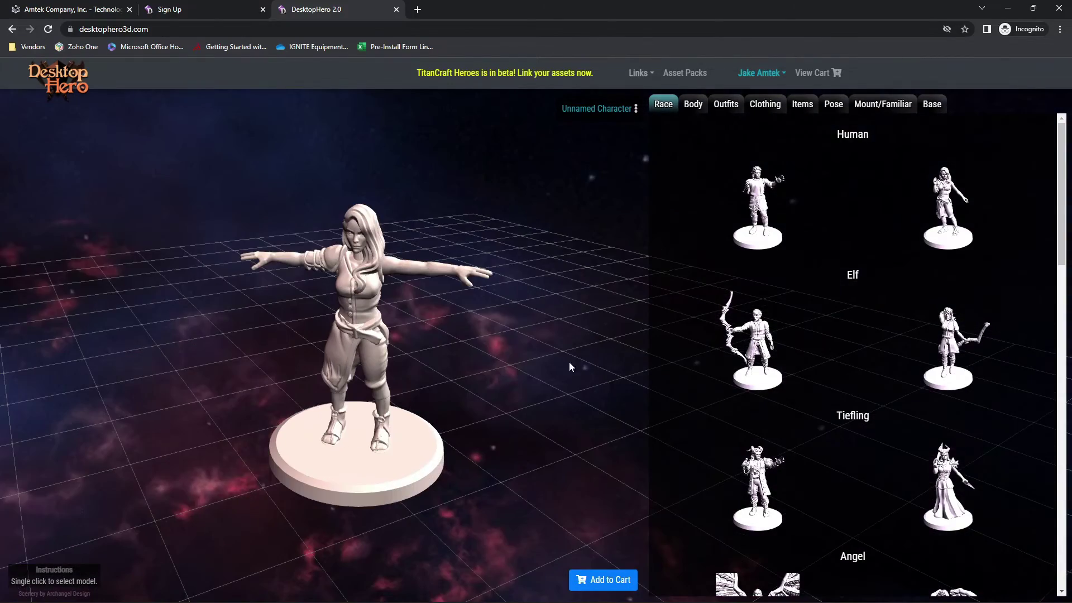
{"action": "scroll", "coordinate": [870, 447], "scroll_direction": "down", "scroll_amount": 10}
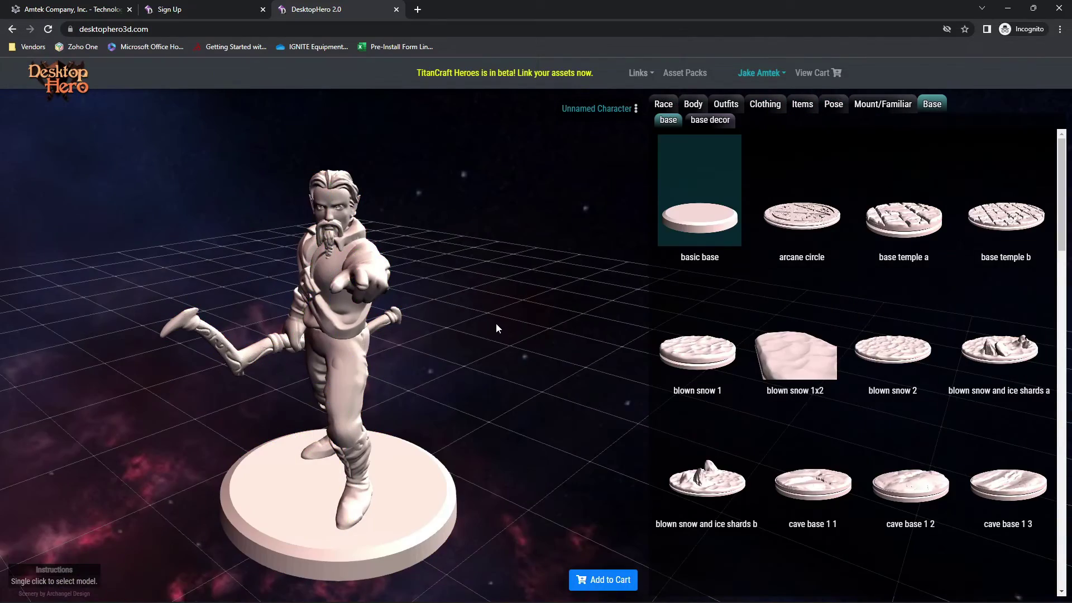
{"action": "left_click_drag", "start_coordinate": [444, 394], "coordinate": [512, 316]}
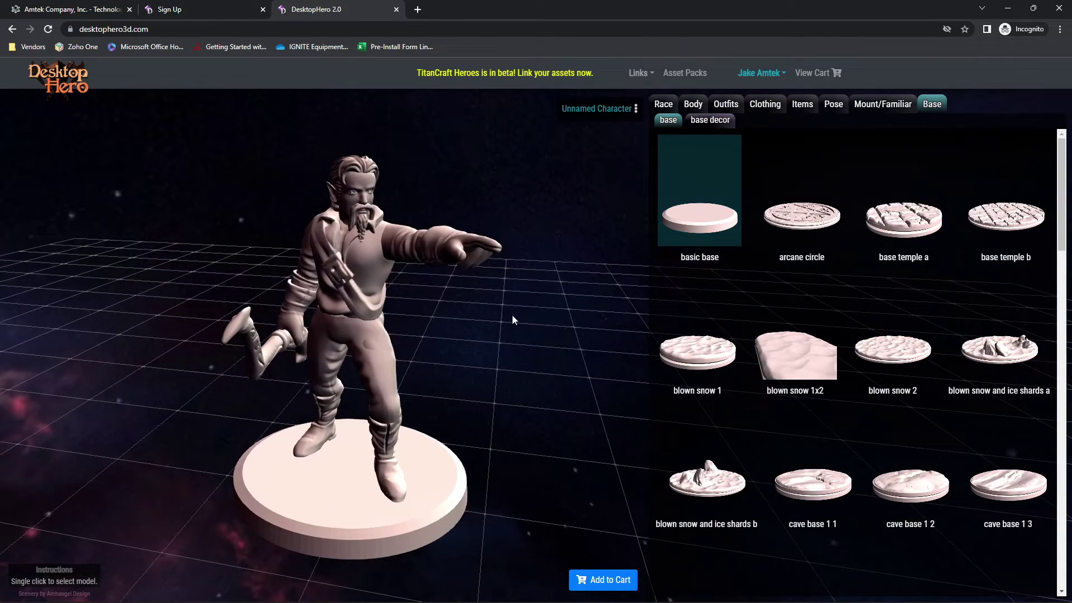
Download the character as character (2).stl via STL File Download and close the material window.
{"action": "left_click", "coordinate": [616, 581]}
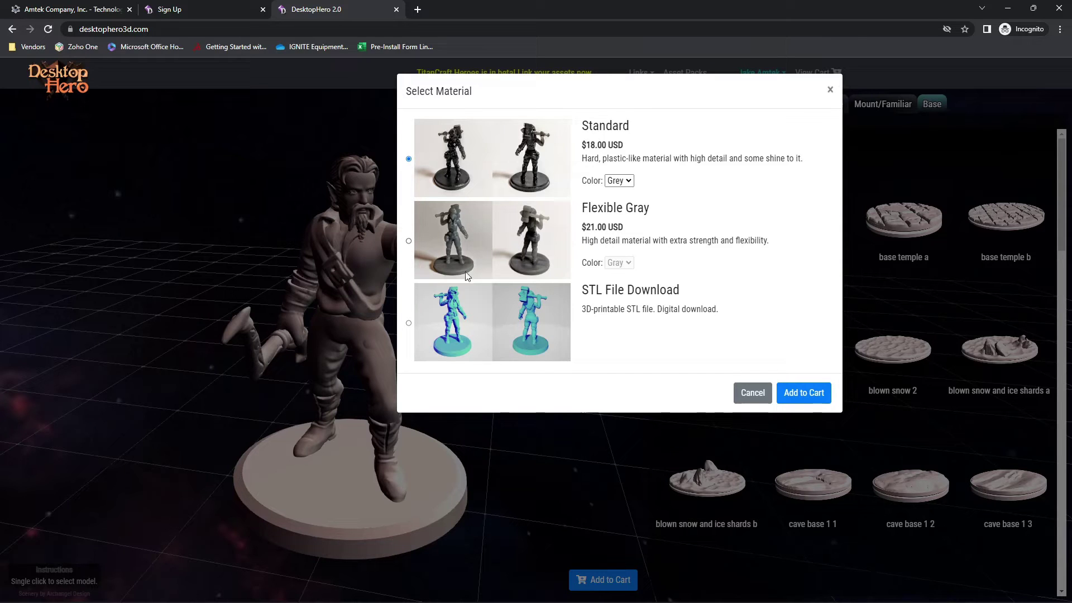
{"action": "left_click", "coordinate": [409, 323]}
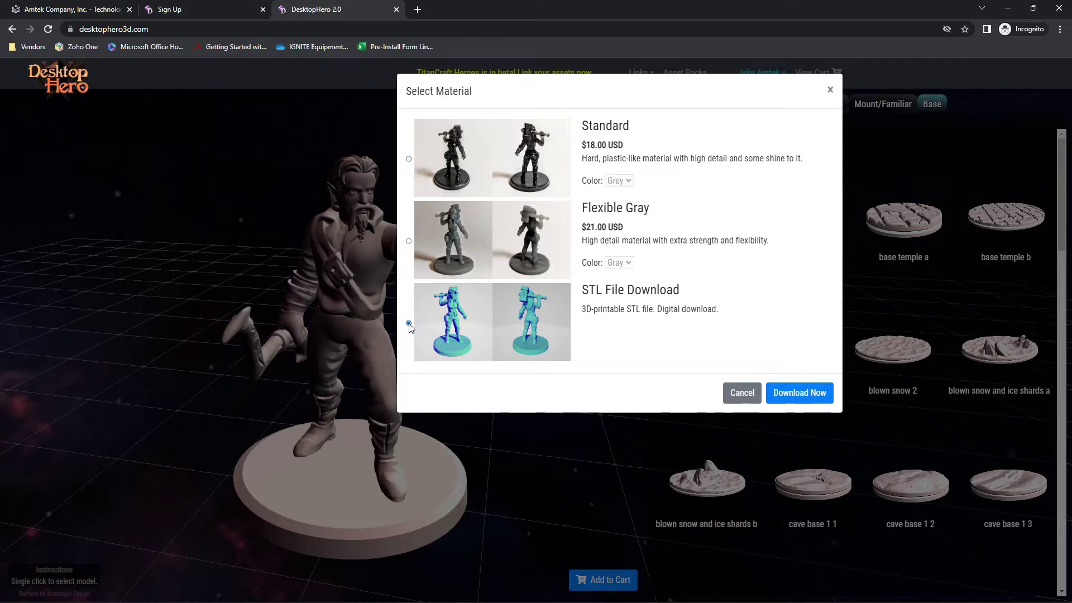
{"action": "left_click", "coordinate": [779, 397]}
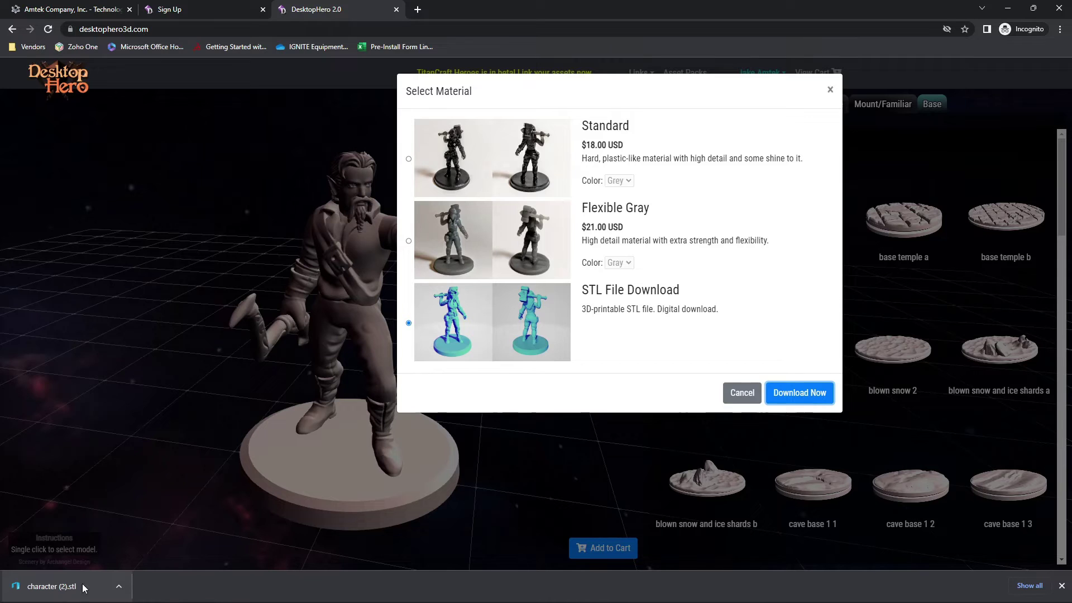
{"action": "left_click", "coordinate": [383, 248]}
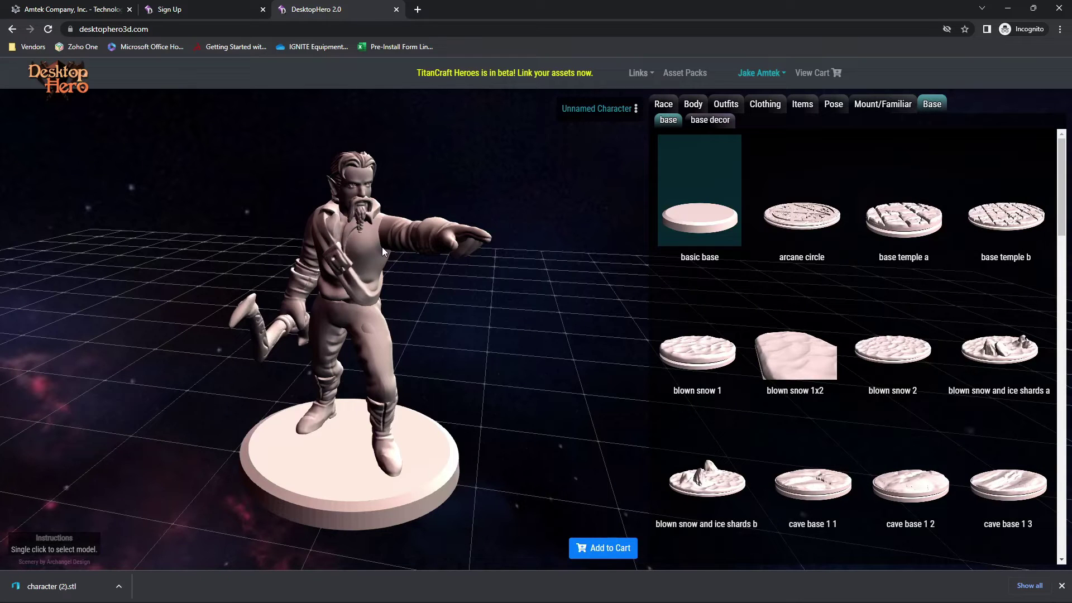
Launch Paint 3D from Windows search and start browsing for a model to open.
{"action": "key", "text": "super"}
{"action": "type", "text": "paint"}
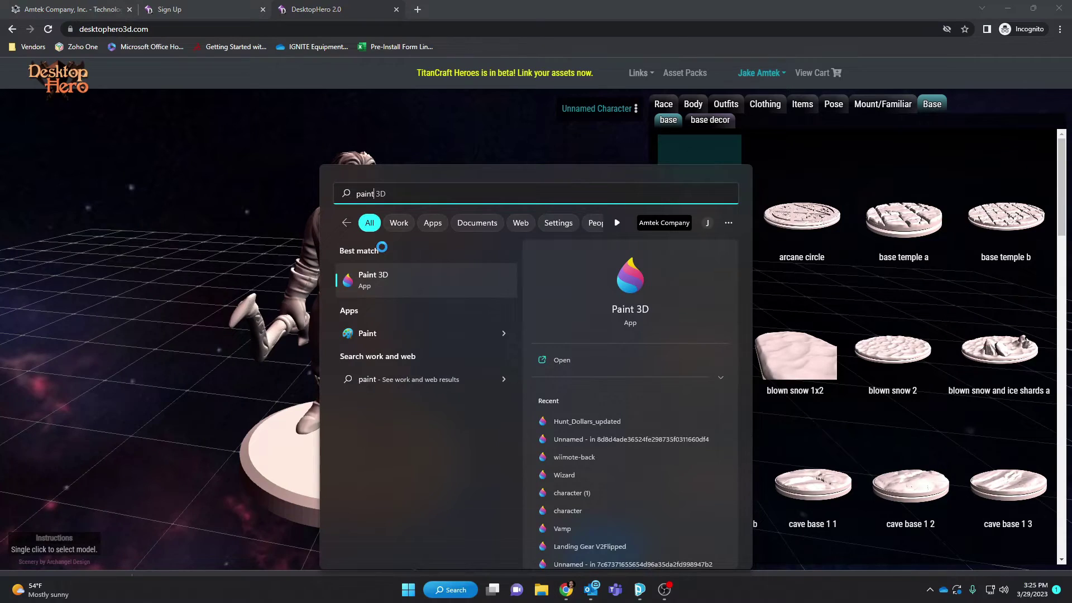
{"action": "key", "text": "Return"}
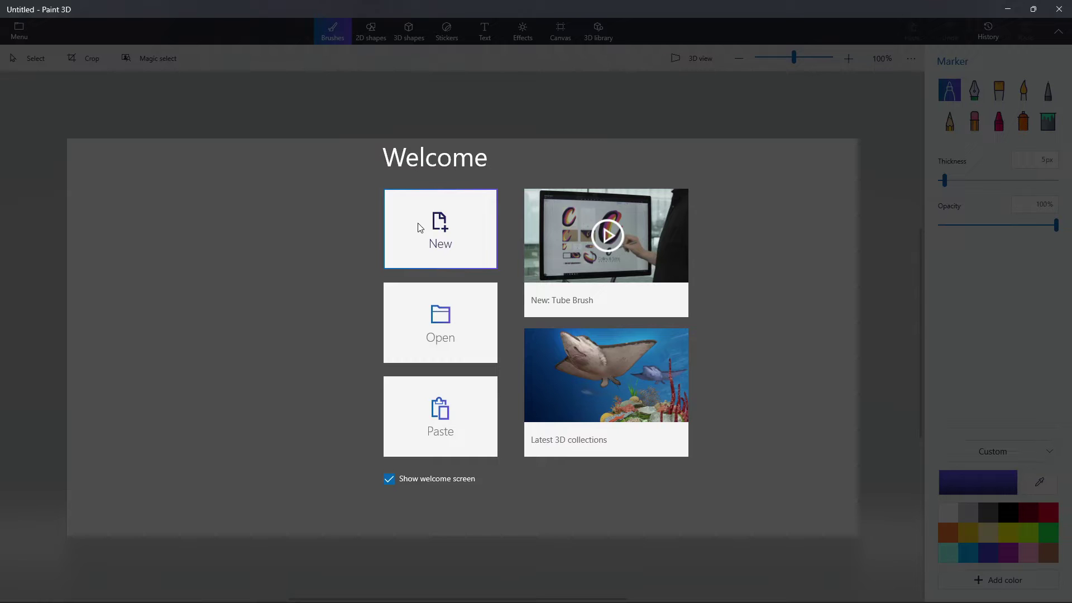
{"action": "left_click", "coordinate": [466, 334]}
{"action": "left_click", "coordinate": [235, 73]}
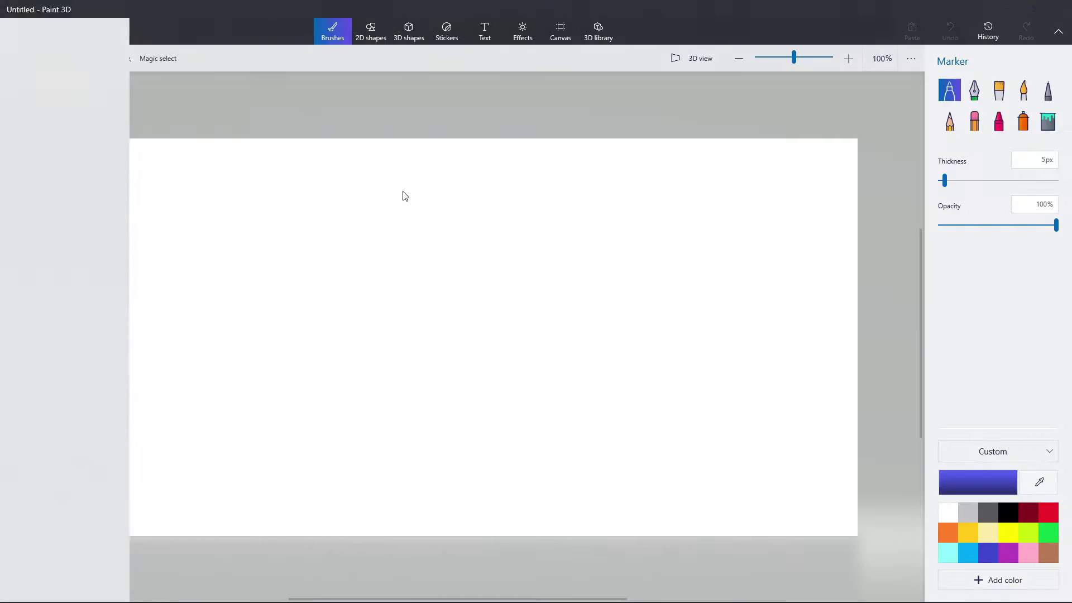
Open character (2).stl from the Downloads folder.
{"action": "left_click", "coordinate": [157, 32]}
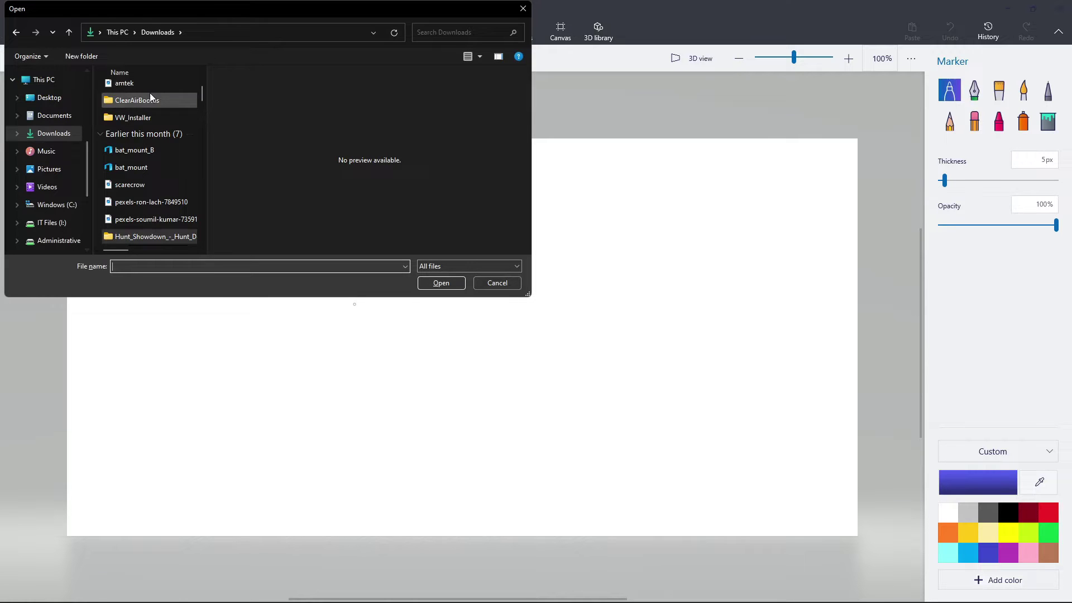
{"action": "left_click", "coordinate": [140, 106]}
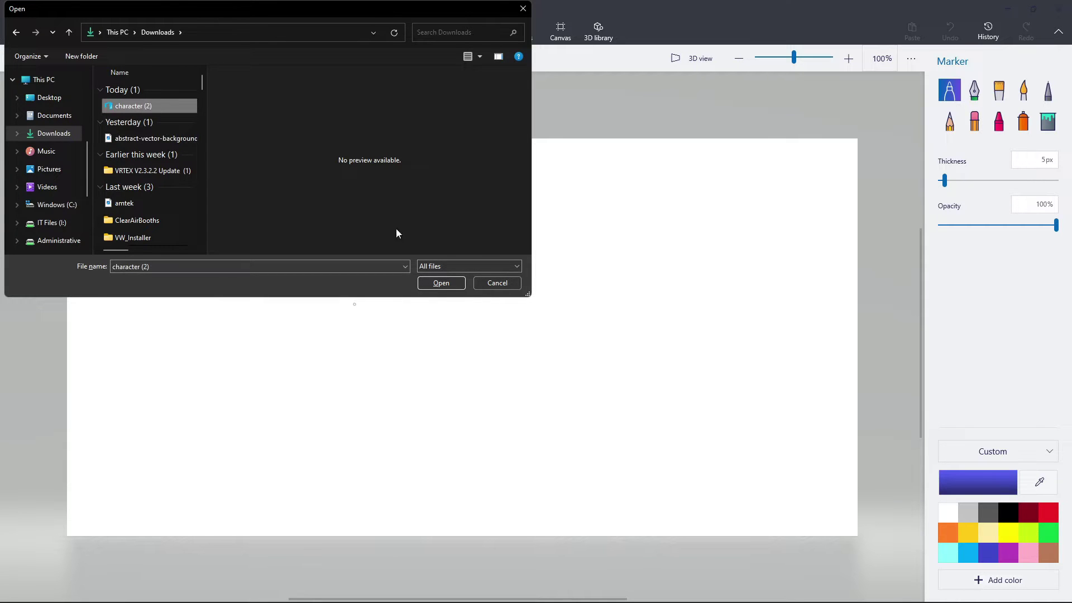
{"action": "left_click", "coordinate": [441, 283]}
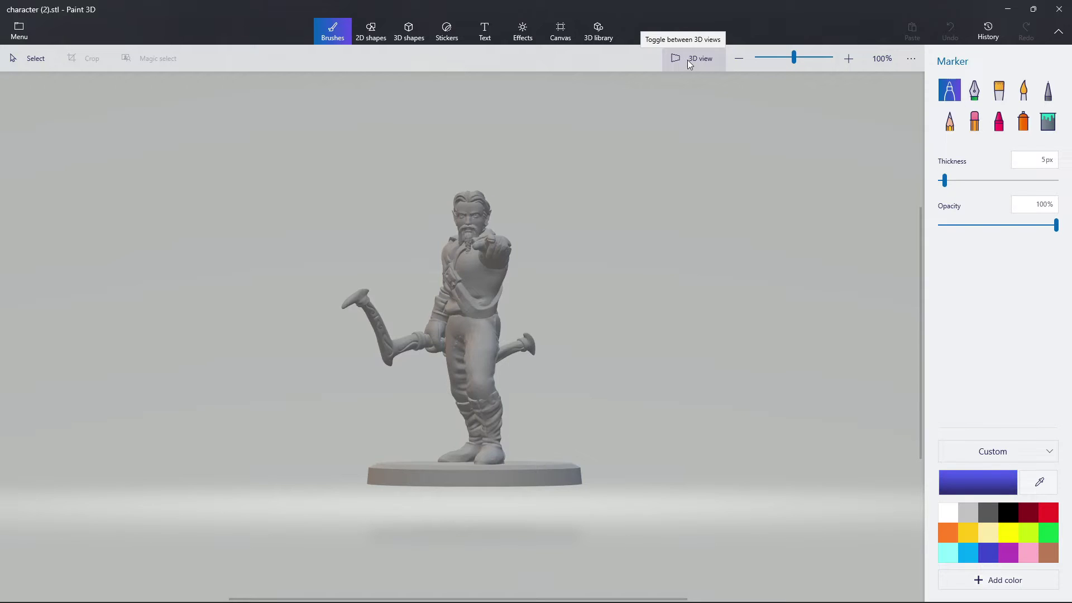
Switch the canvas to 3D view and orbit and zoom to inspect the figure.
{"action": "left_click", "coordinate": [681, 62]}
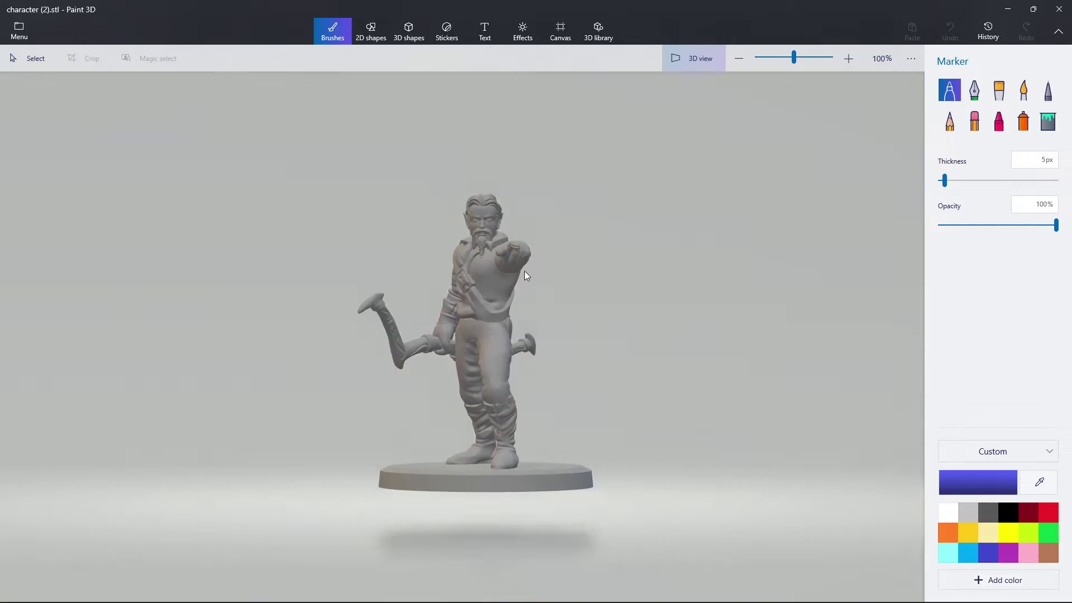
{"action": "left_click_drag", "start_coordinate": [524, 271], "coordinate": [592, 379]}
{"action": "scroll", "coordinate": [591, 377], "scroll_direction": "up", "scroll_amount": 10}
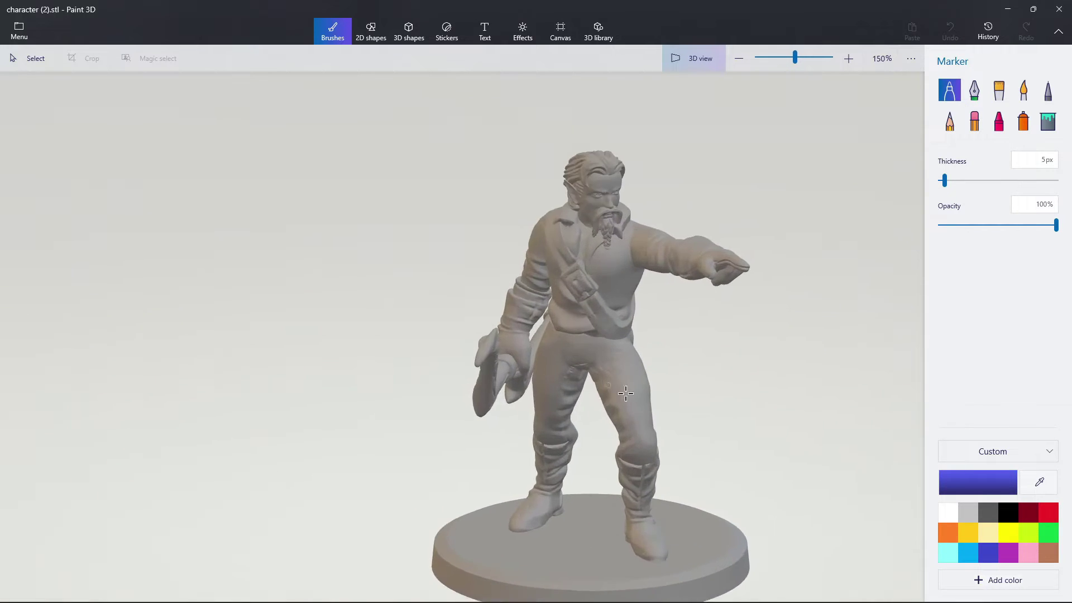
{"action": "scroll", "coordinate": [520, 317], "scroll_direction": "down", "scroll_amount": 5}
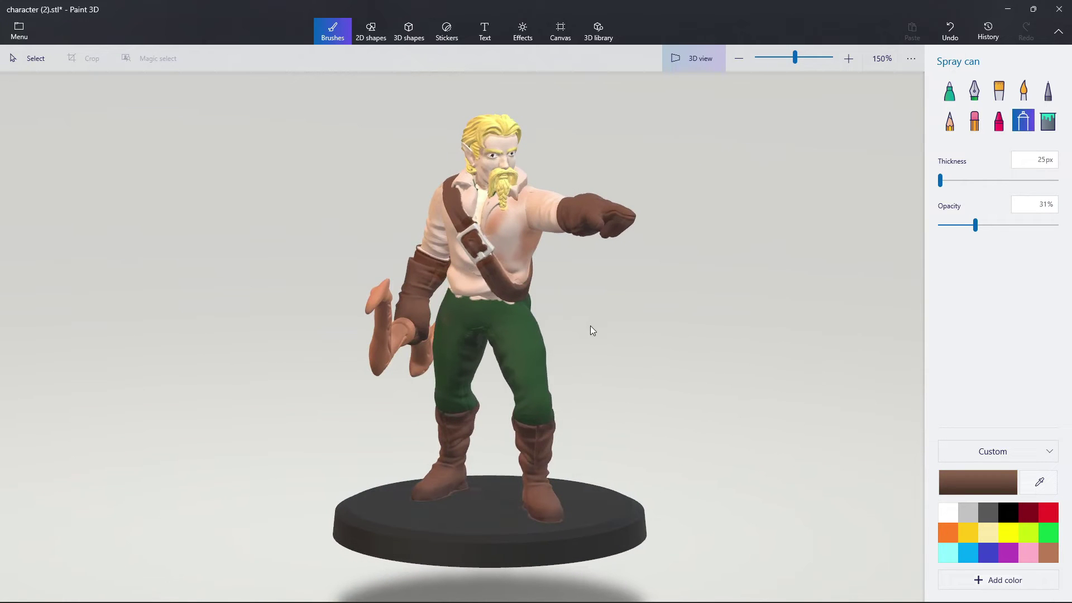
Save the figure as a 3D model named 'Ranger' with the 3D - 3MF file type.
{"action": "left_click_drag", "start_coordinate": [591, 326], "coordinate": [550, 324]}
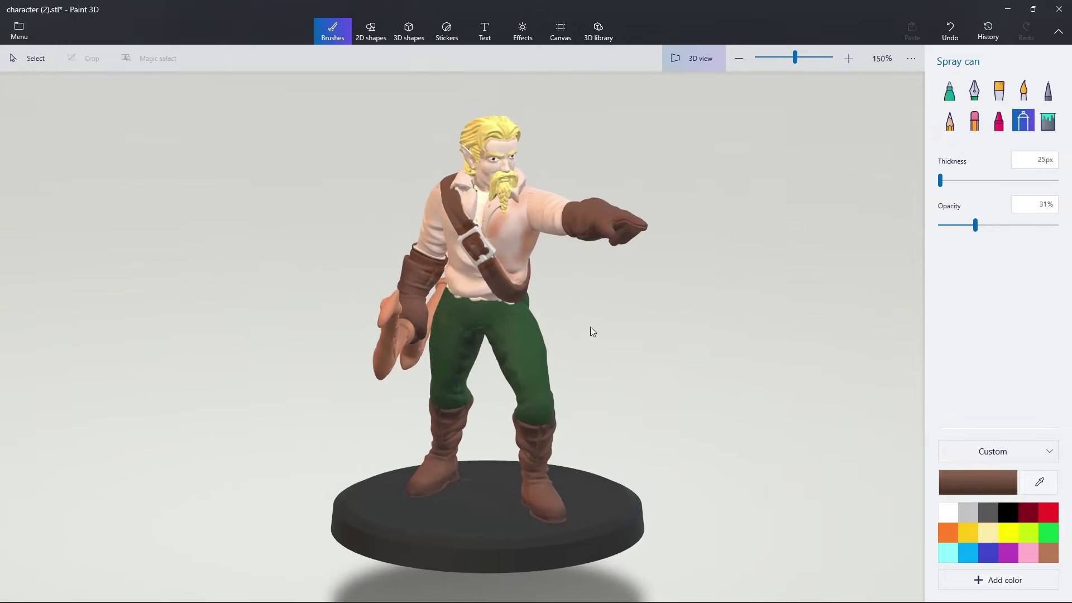
{"action": "left_click_drag", "start_coordinate": [591, 326], "coordinate": [561, 326]}
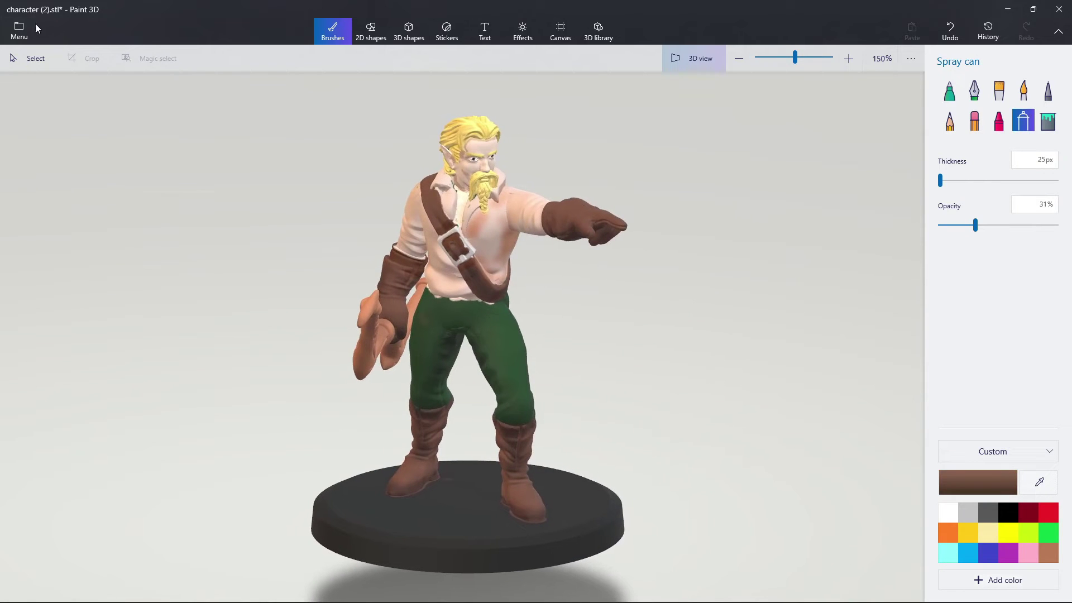
{"action": "left_click", "coordinate": [19, 28]}
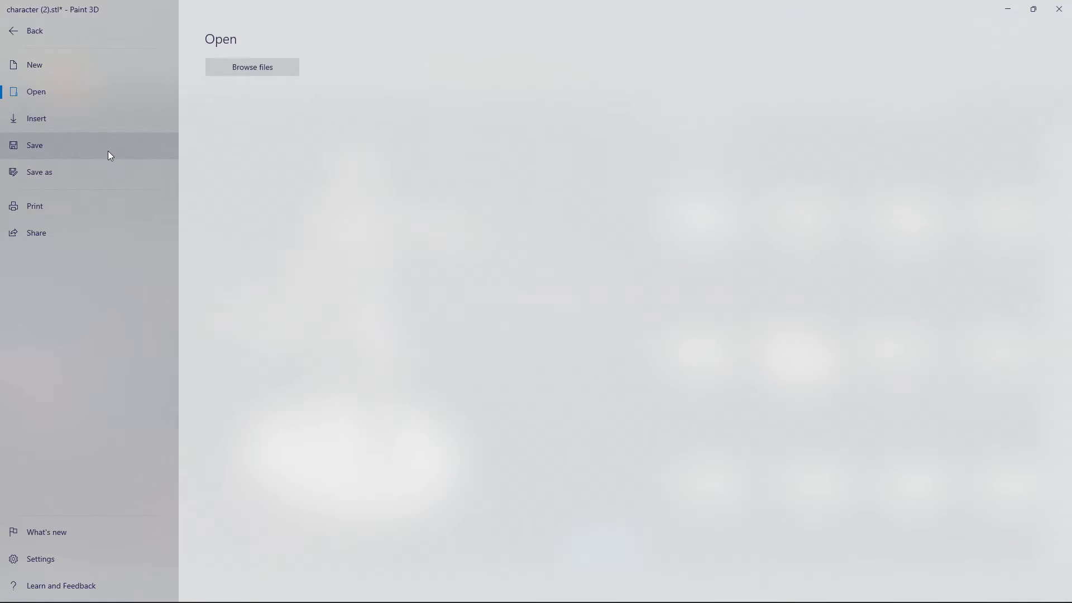
{"action": "left_click", "coordinate": [97, 170]}
{"action": "left_click", "coordinate": [311, 121]}
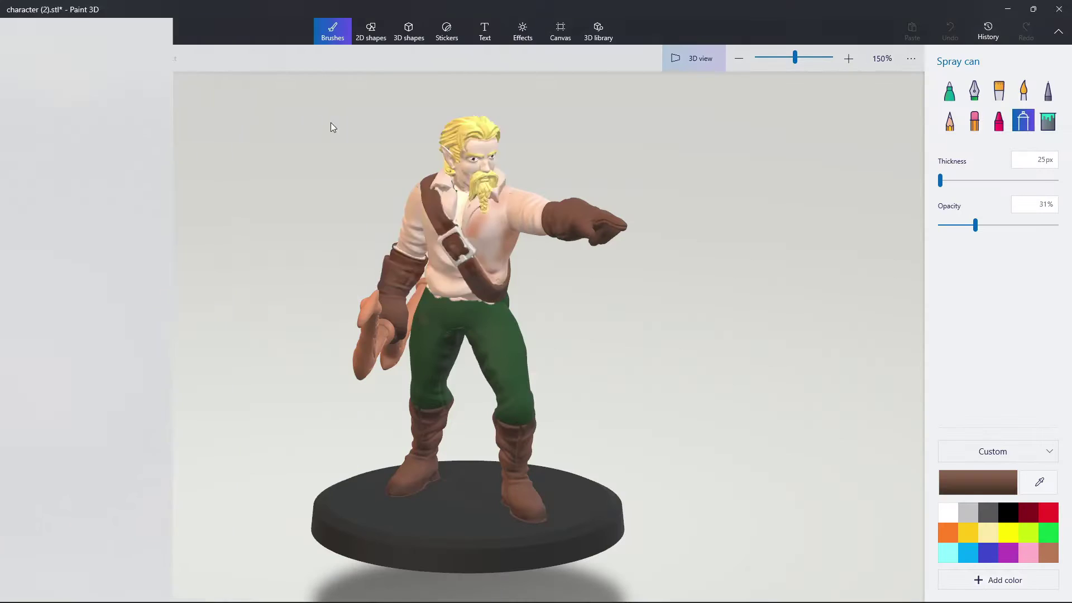
{"action": "left_click", "coordinate": [130, 257]}
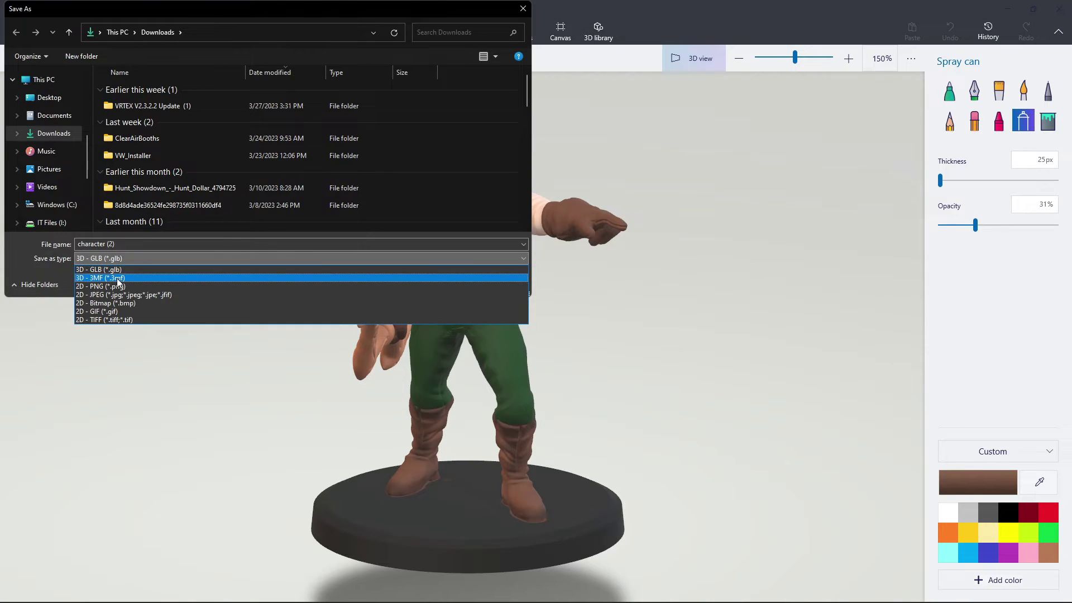
{"action": "left_click", "coordinate": [119, 278]}
{"action": "left_click", "coordinate": [138, 246]}
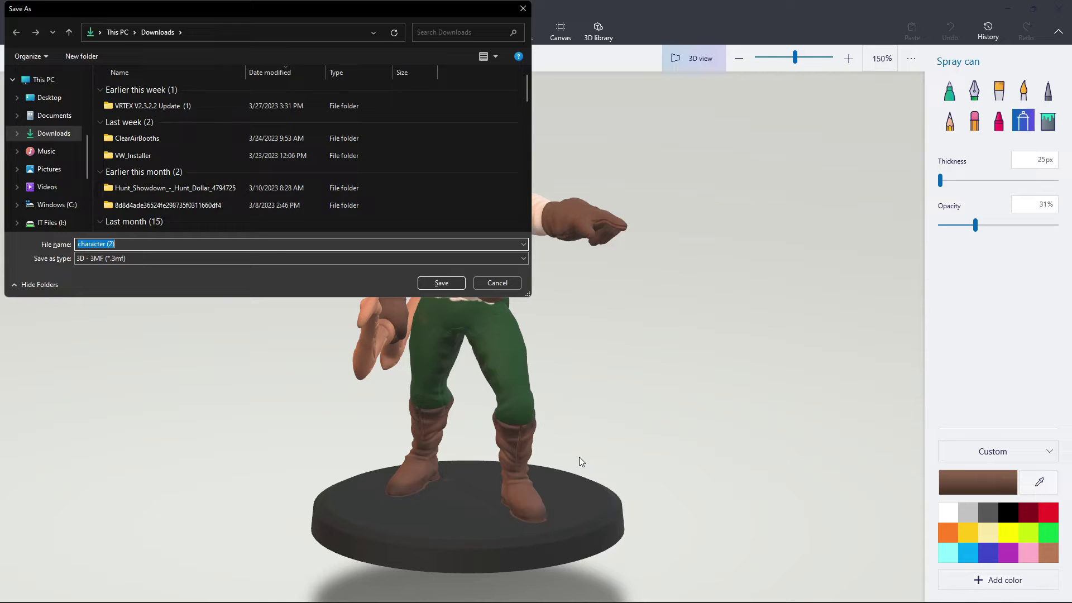
{"action": "type", "text": "Ranger"}
{"action": "key", "text": "Return"}
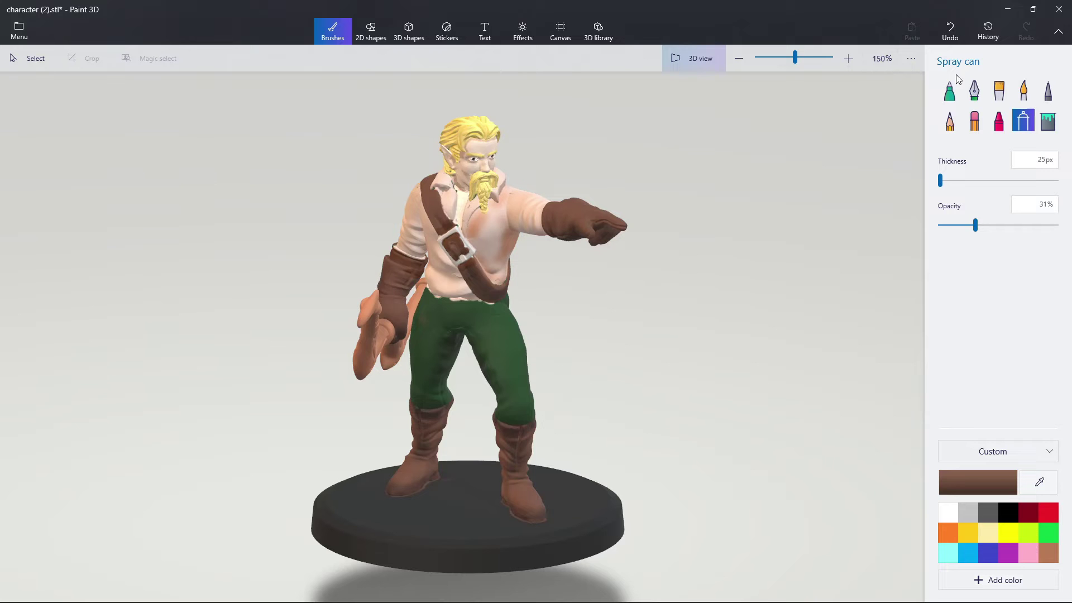
Minimize Paint 3D, bring up GrabCAD Print and browse the printer list for the Stratasys J35 Pro.
{"action": "left_click", "coordinate": [1008, 8]}
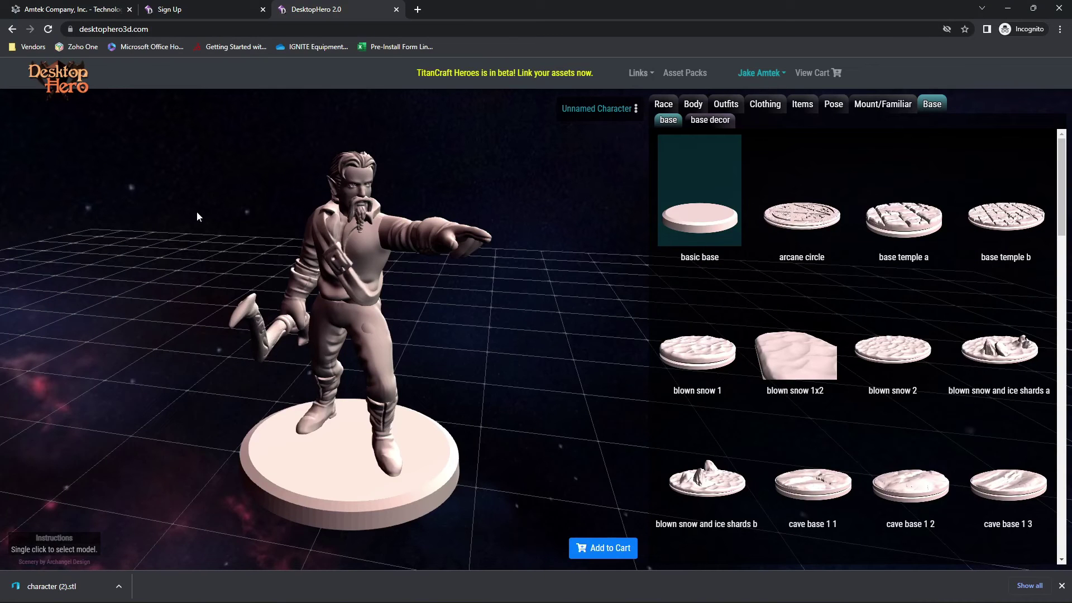
{"action": "mouse_move", "coordinate": [223, 602]}
{"action": "left_click", "coordinate": [627, 590]}
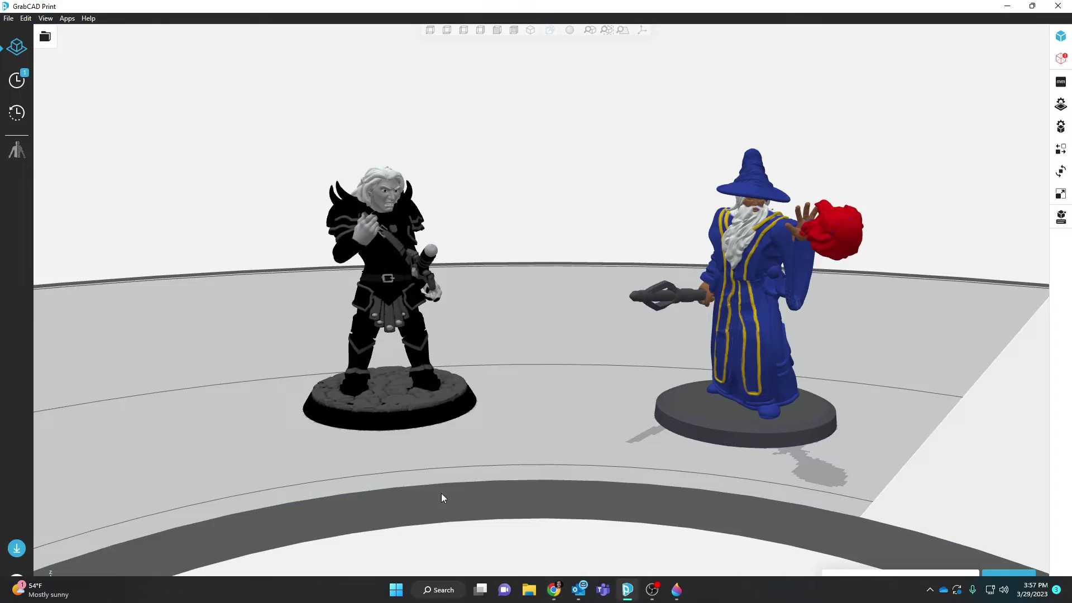
{"action": "left_click", "coordinate": [911, 591]}
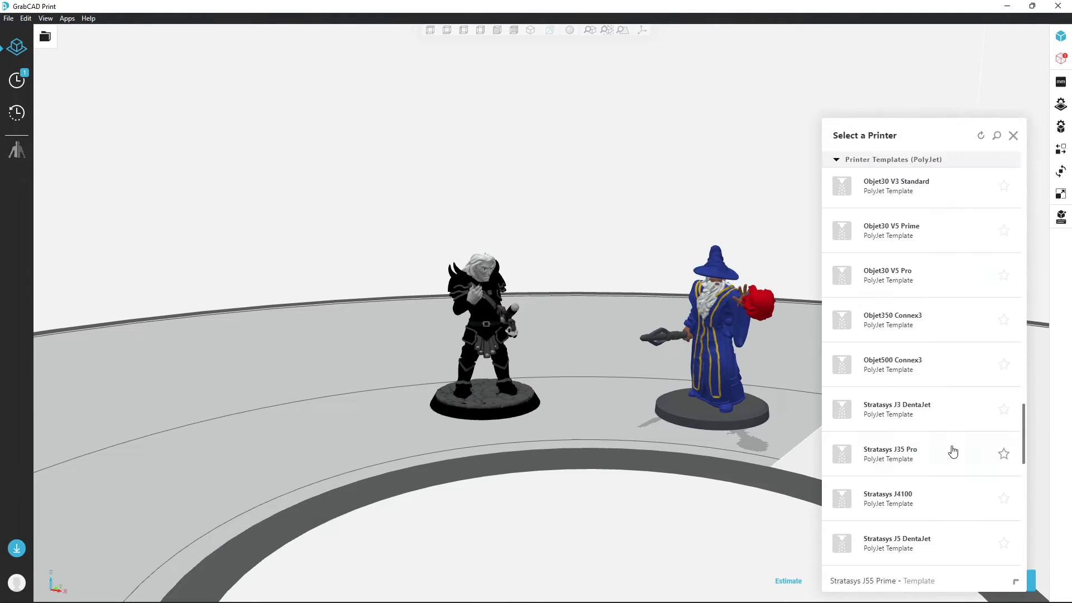
{"action": "scroll", "coordinate": [912, 167], "scroll_direction": "up", "scroll_amount": 10}
{"action": "scroll", "coordinate": [910, 202], "scroll_direction": "up", "scroll_amount": 8}
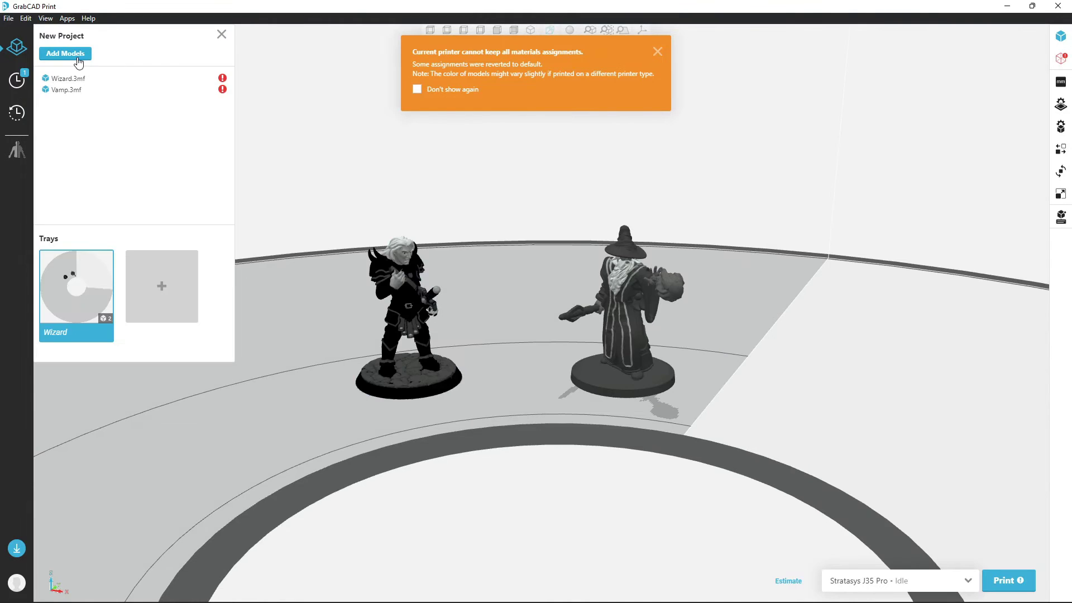
Add Ranger.3mf from the file browser to the tray beside Wizard and Vamp.
{"action": "left_click", "coordinate": [78, 56]}
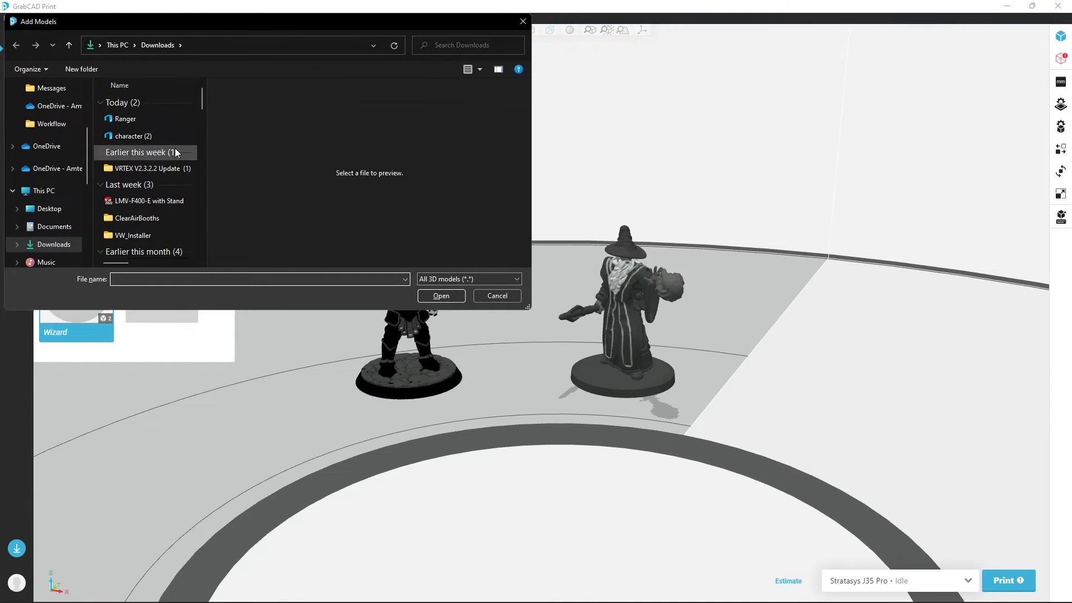
{"action": "left_click", "coordinate": [150, 122]}
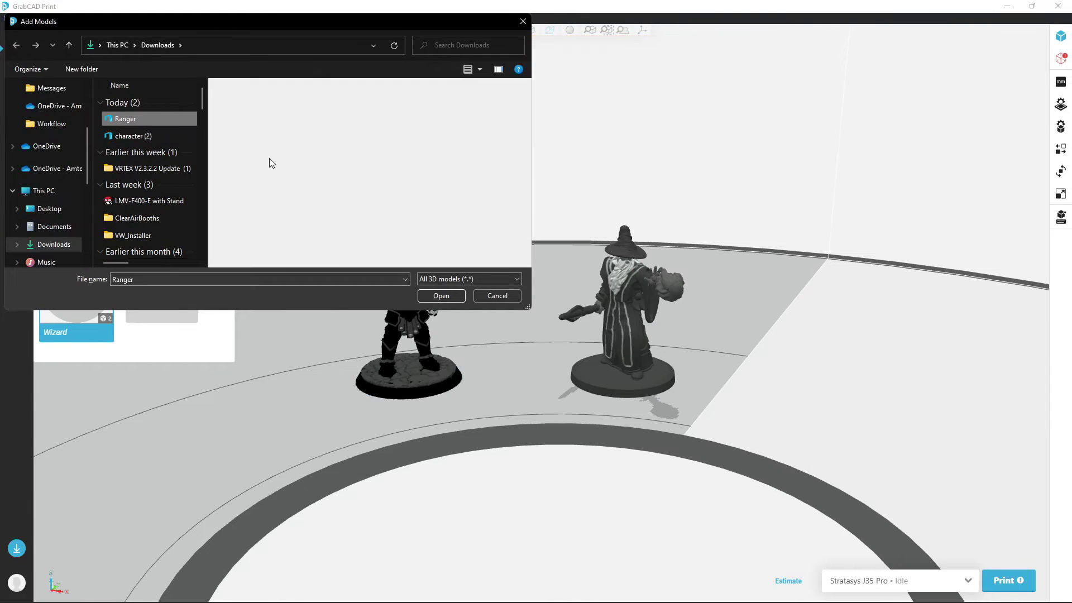
{"action": "left_click", "coordinate": [438, 297]}
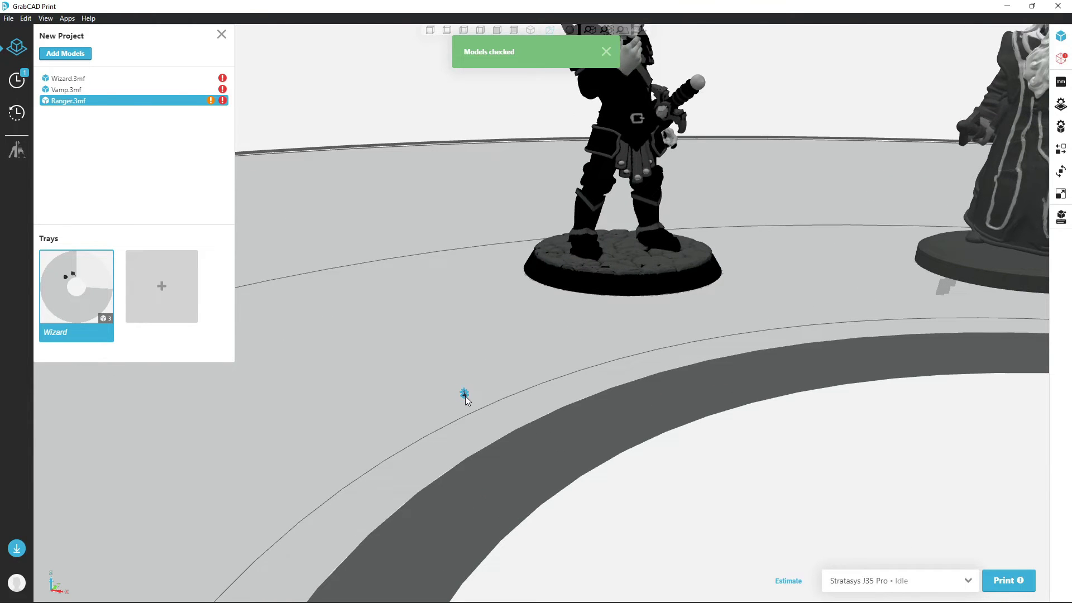
Uniformly scale Ranger to 1.1 in along X, giving 1.1 × 1.267 × 1.347 in (6,680.794%).
{"action": "left_click", "coordinate": [1063, 194]}
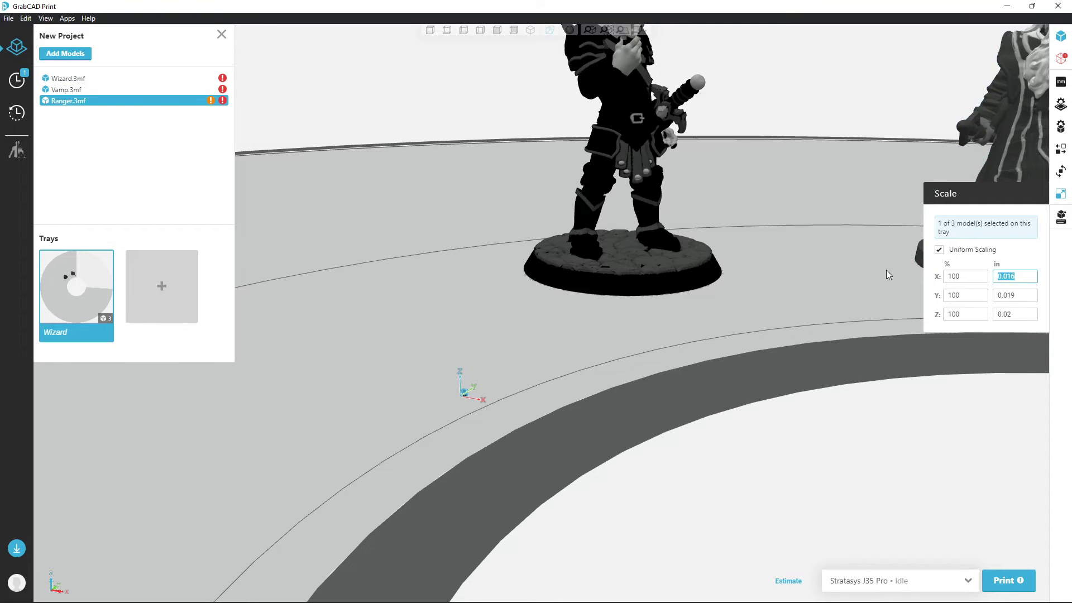
{"action": "type", "text": "1"}
{"action": "key", "text": "Return"}
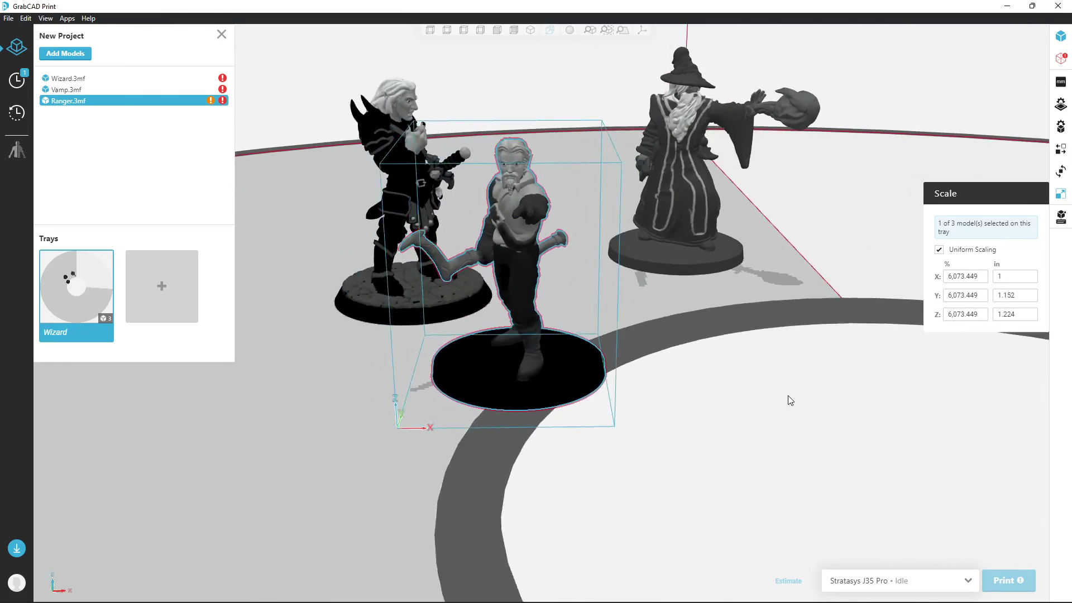
{"action": "right_click_drag", "start_coordinate": [791, 400], "coordinate": [796, 372]}
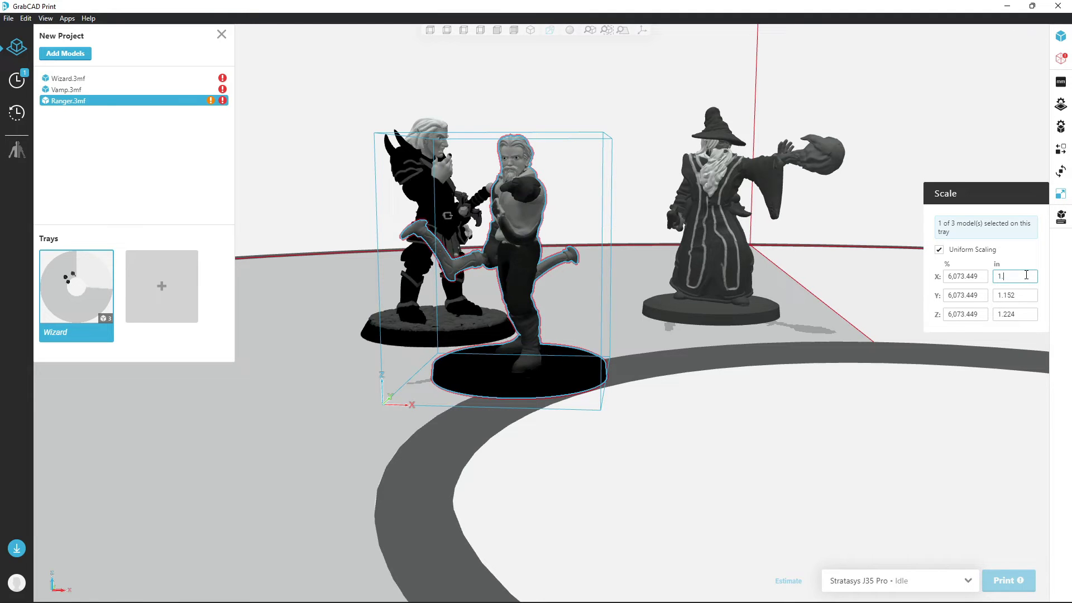
{"action": "key", "text": "Return"}
{"action": "right_click_drag", "start_coordinate": [786, 355], "coordinate": [715, 350]}
{"action": "middle_click_drag", "start_coordinate": [715, 351], "coordinate": [669, 294]}
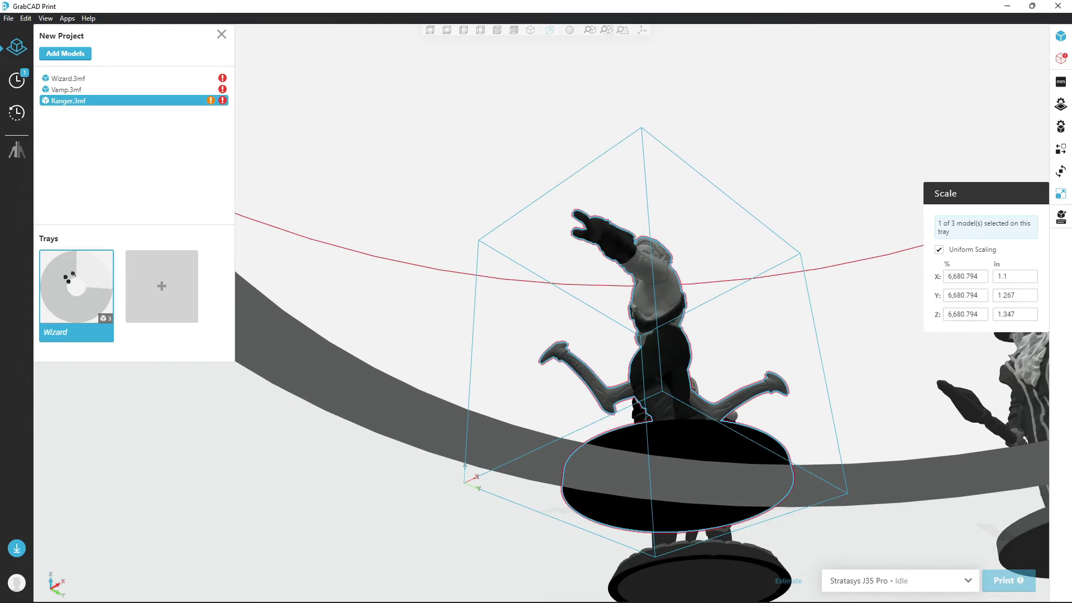
Orient the Ranger so its base face is the bottom, standing flat on the tray.
{"action": "left_click", "coordinate": [1061, 173]}
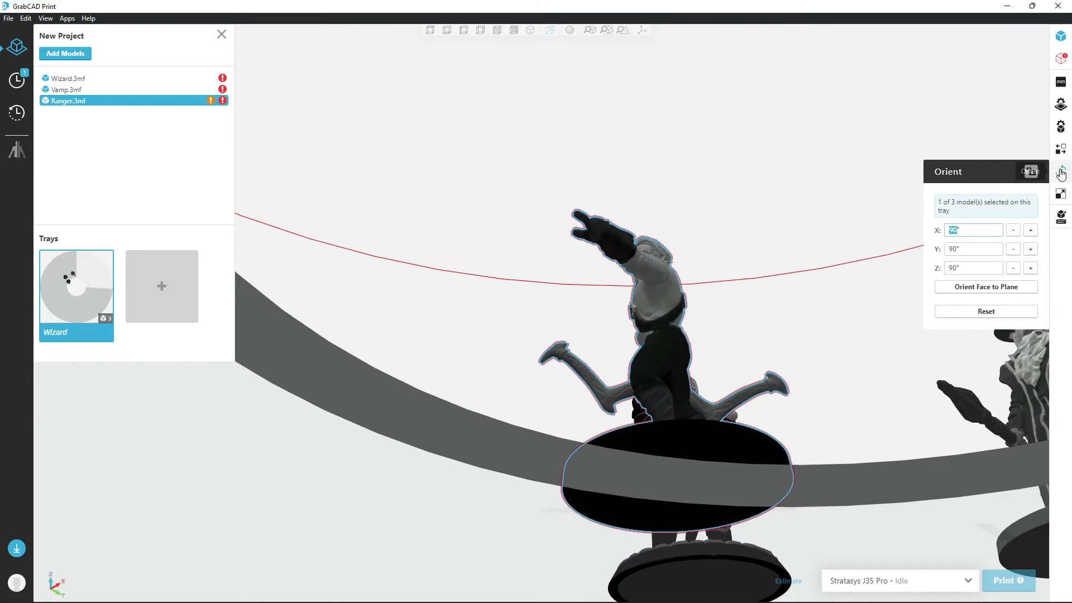
{"action": "left_click", "coordinate": [986, 287]}
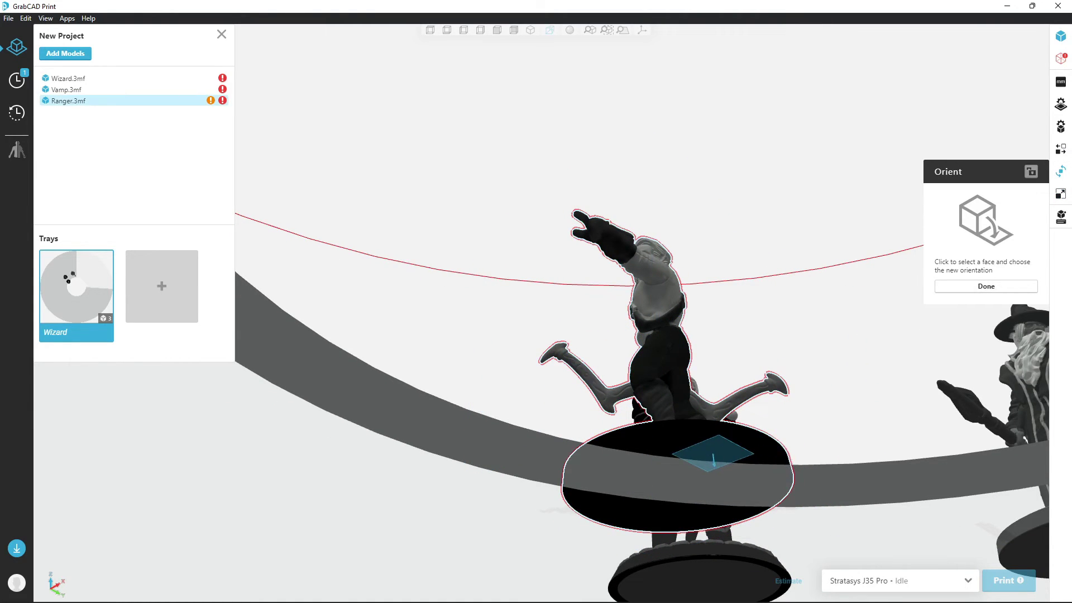
{"action": "left_click", "coordinate": [715, 458]}
{"action": "left_click", "coordinate": [734, 421]}
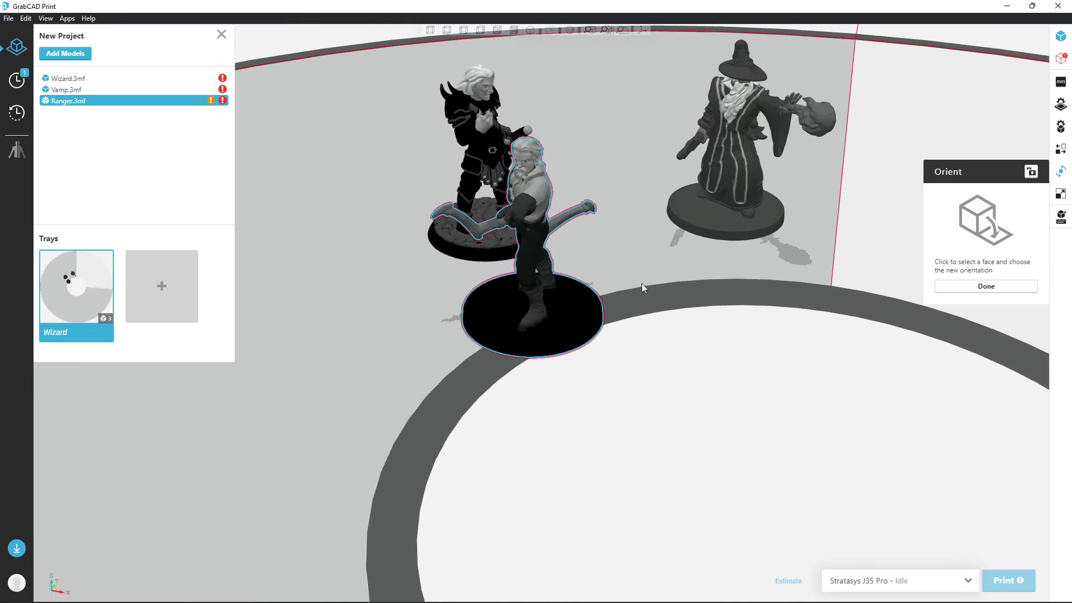
{"action": "left_click", "coordinate": [1059, 82]}
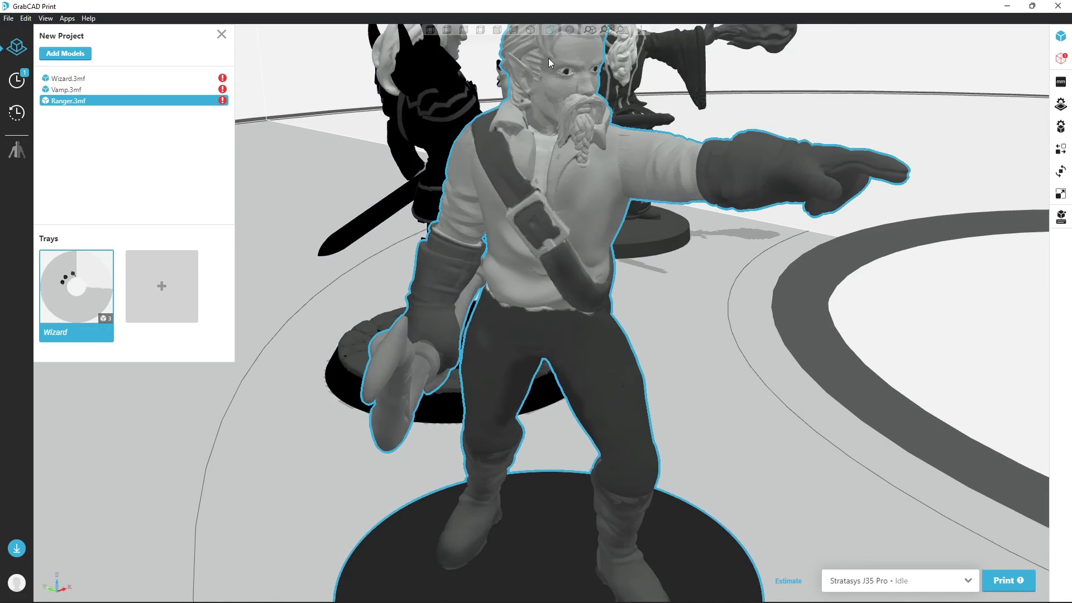
{"action": "right_click_drag", "start_coordinate": [638, 182], "coordinate": [731, 209]}
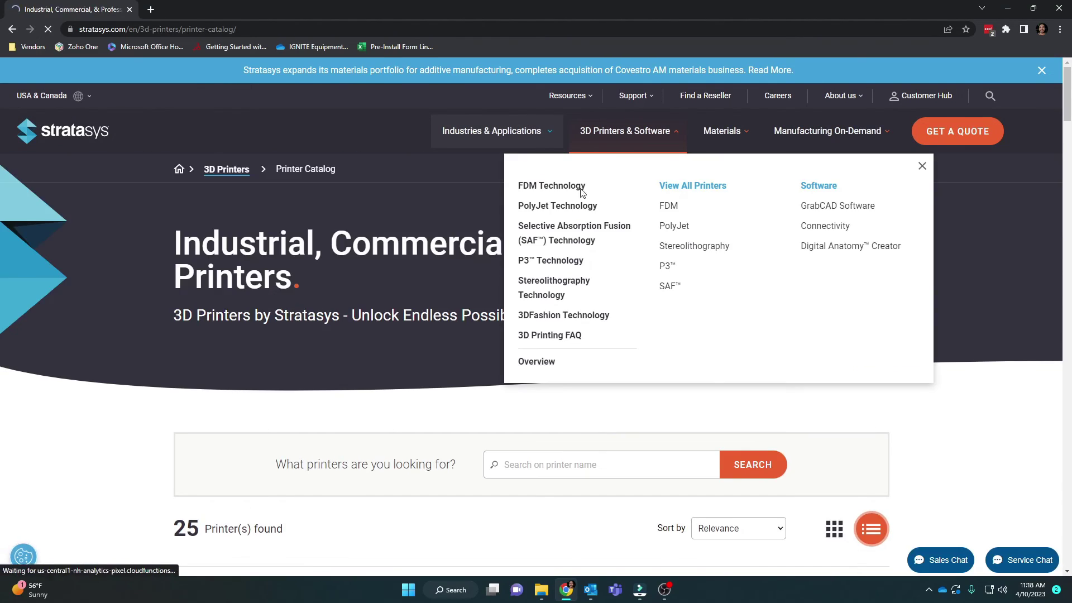
Go to the PolyJet Technology page and scroll down to the CMF cost calculator and videos.
{"action": "left_click", "coordinate": [564, 212]}
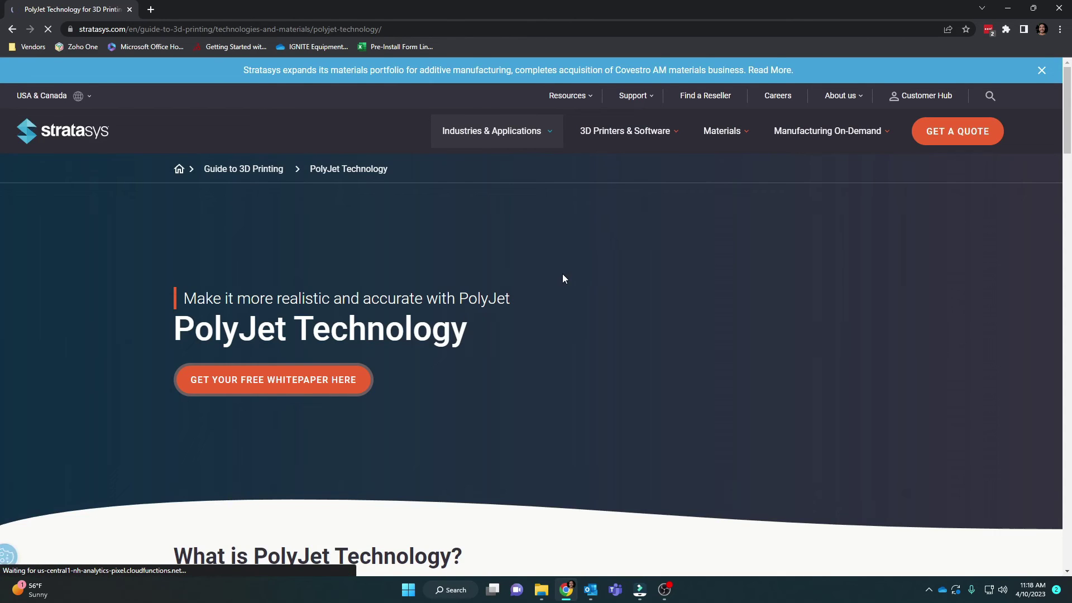
{"action": "scroll", "coordinate": [562, 276], "scroll_direction": "down", "scroll_amount": 6}
{"action": "scroll", "coordinate": [564, 277], "scroll_direction": "down", "scroll_amount": 8}
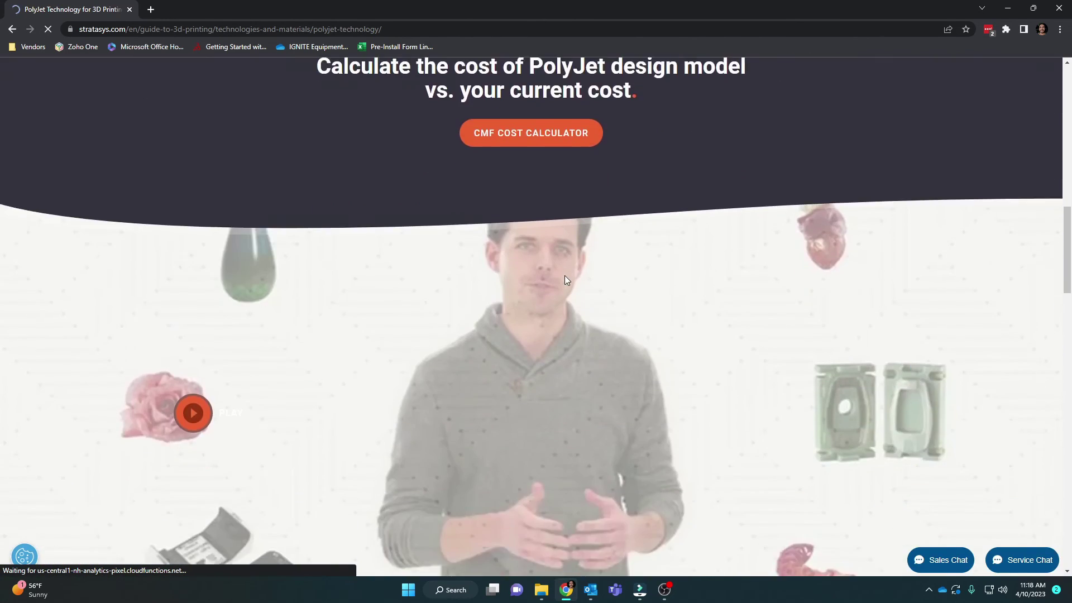